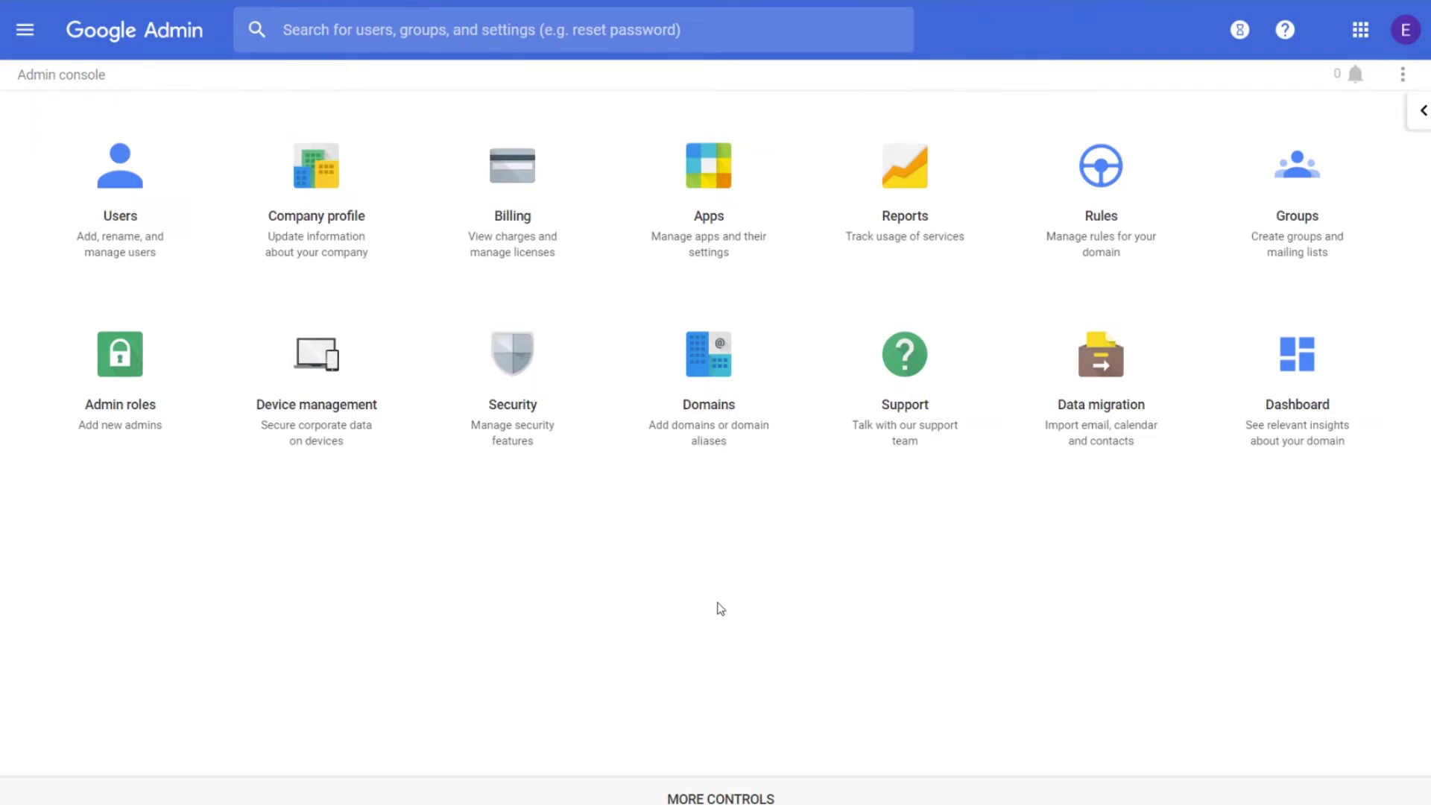
Step: Uncheck New meeting experience in the Google Hangouts Meet settings
{"action": "left_click", "coordinate": [680, 199]}
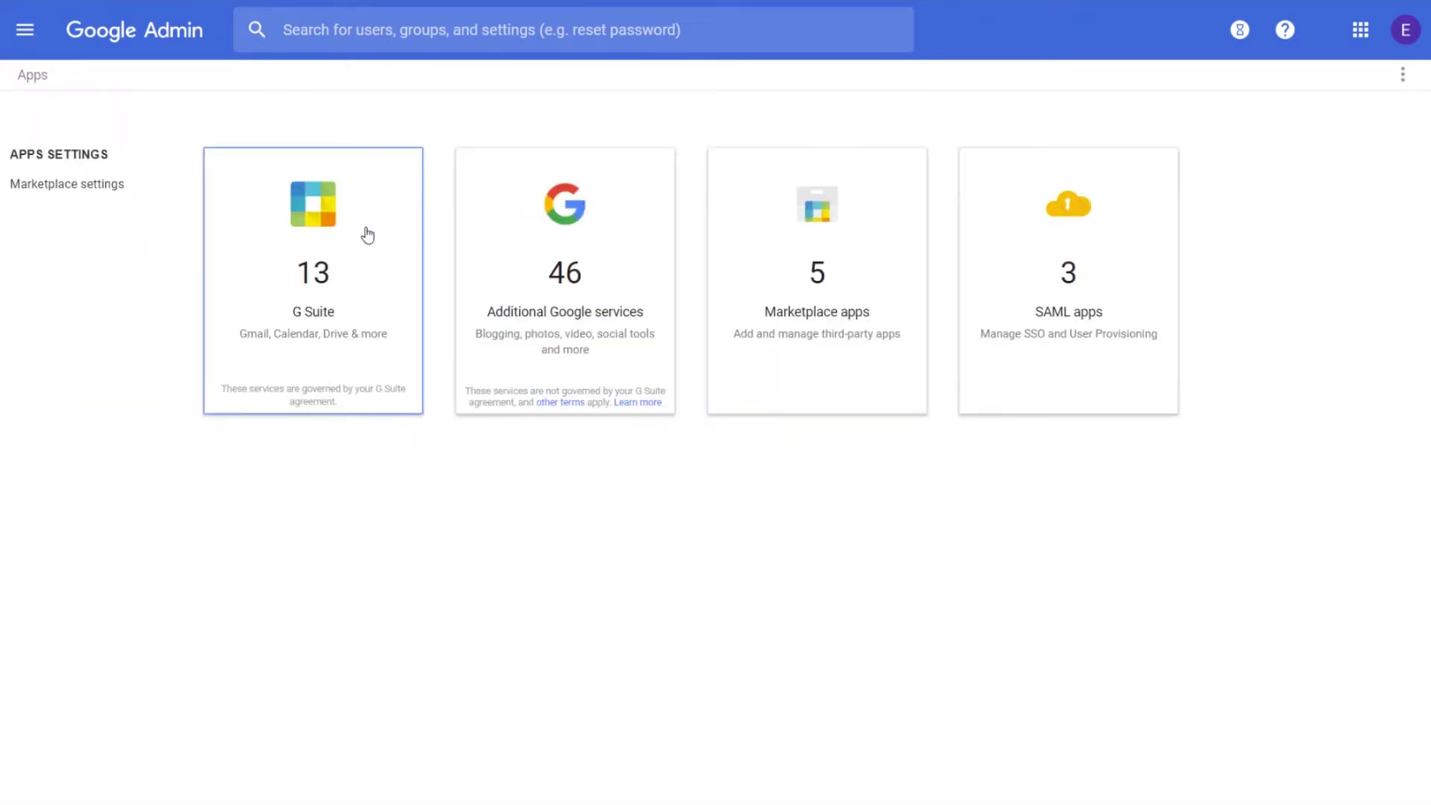
{"action": "left_click", "coordinate": [326, 259]}
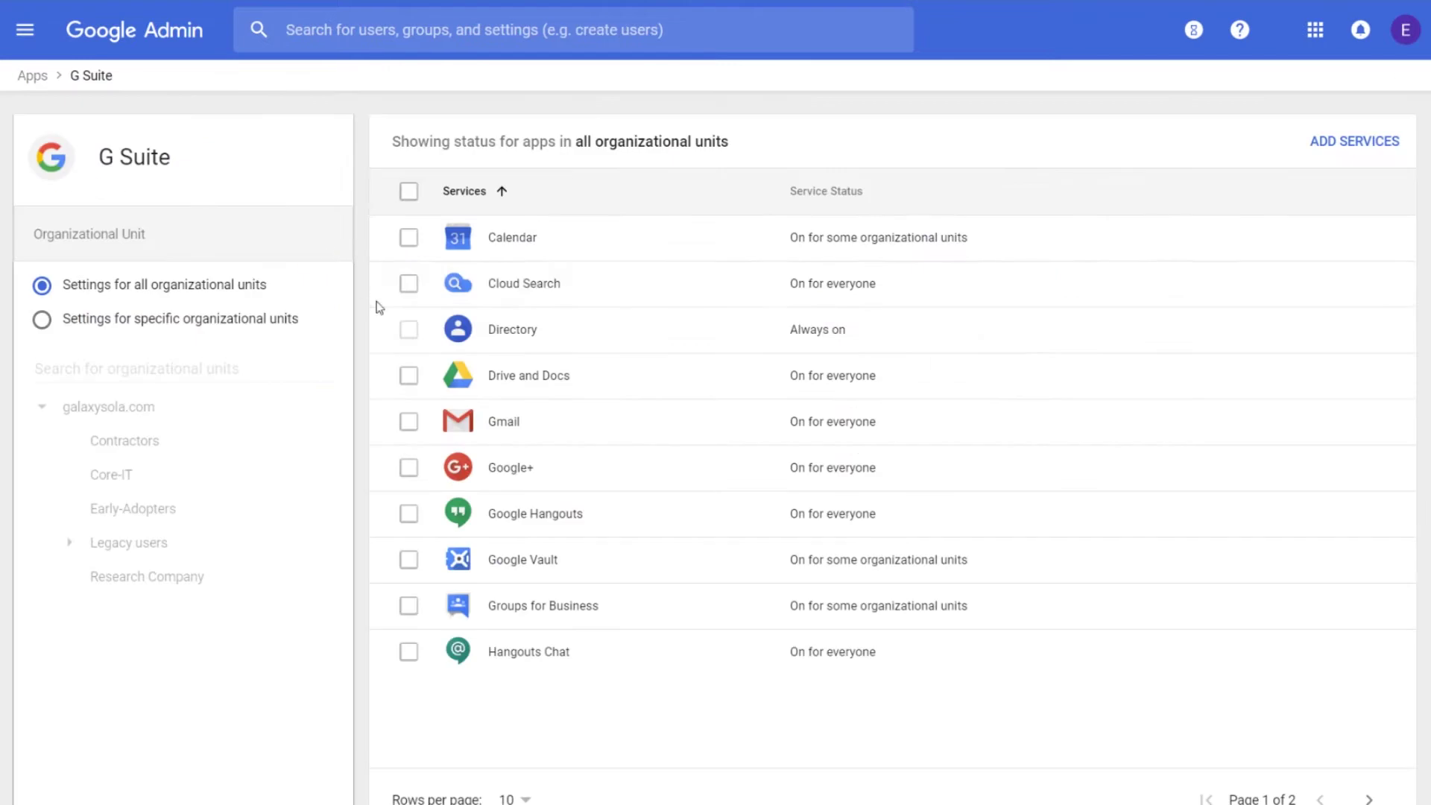
{"action": "left_click", "coordinate": [527, 522]}
{"action": "left_click", "coordinate": [477, 437]}
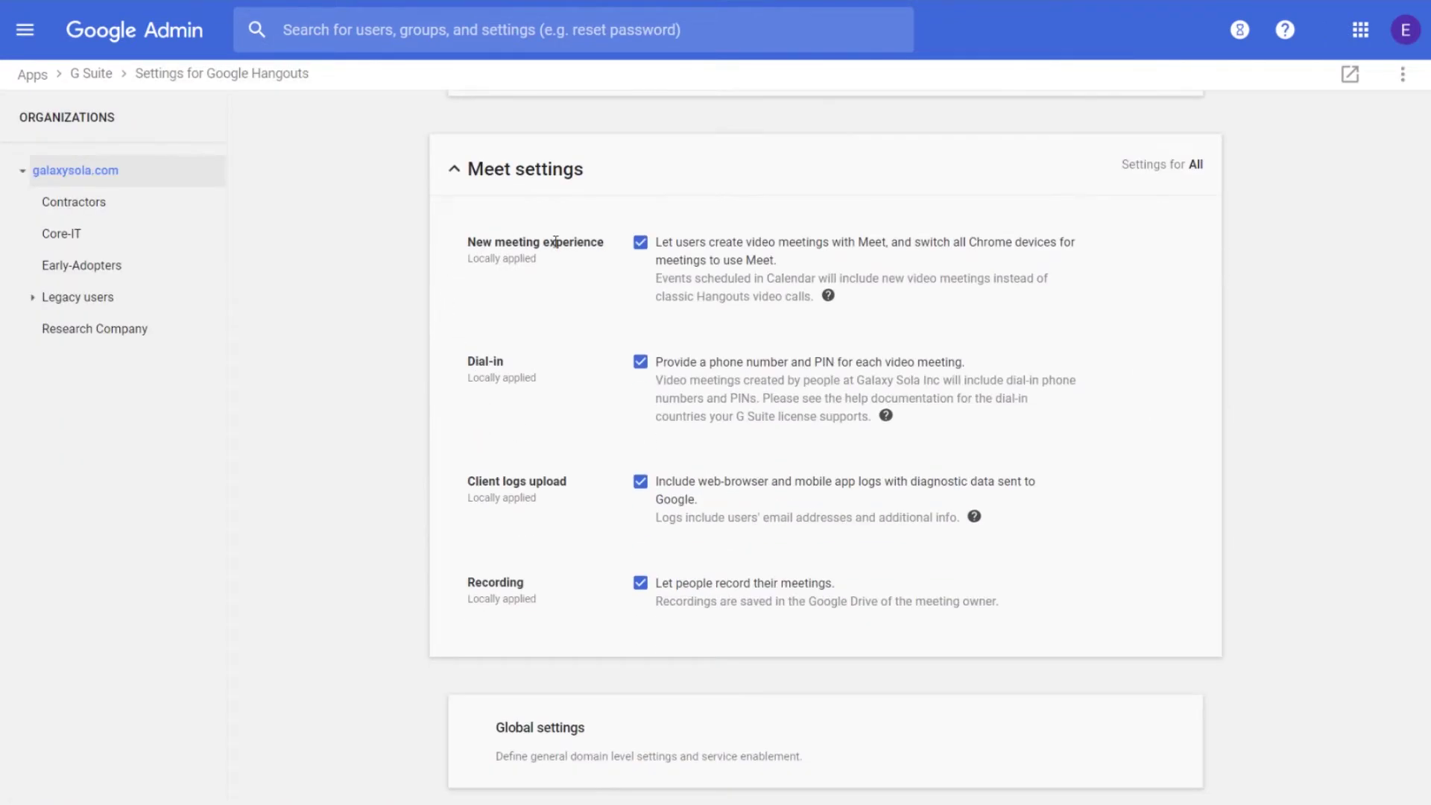
{"action": "left_click", "coordinate": [641, 243]}
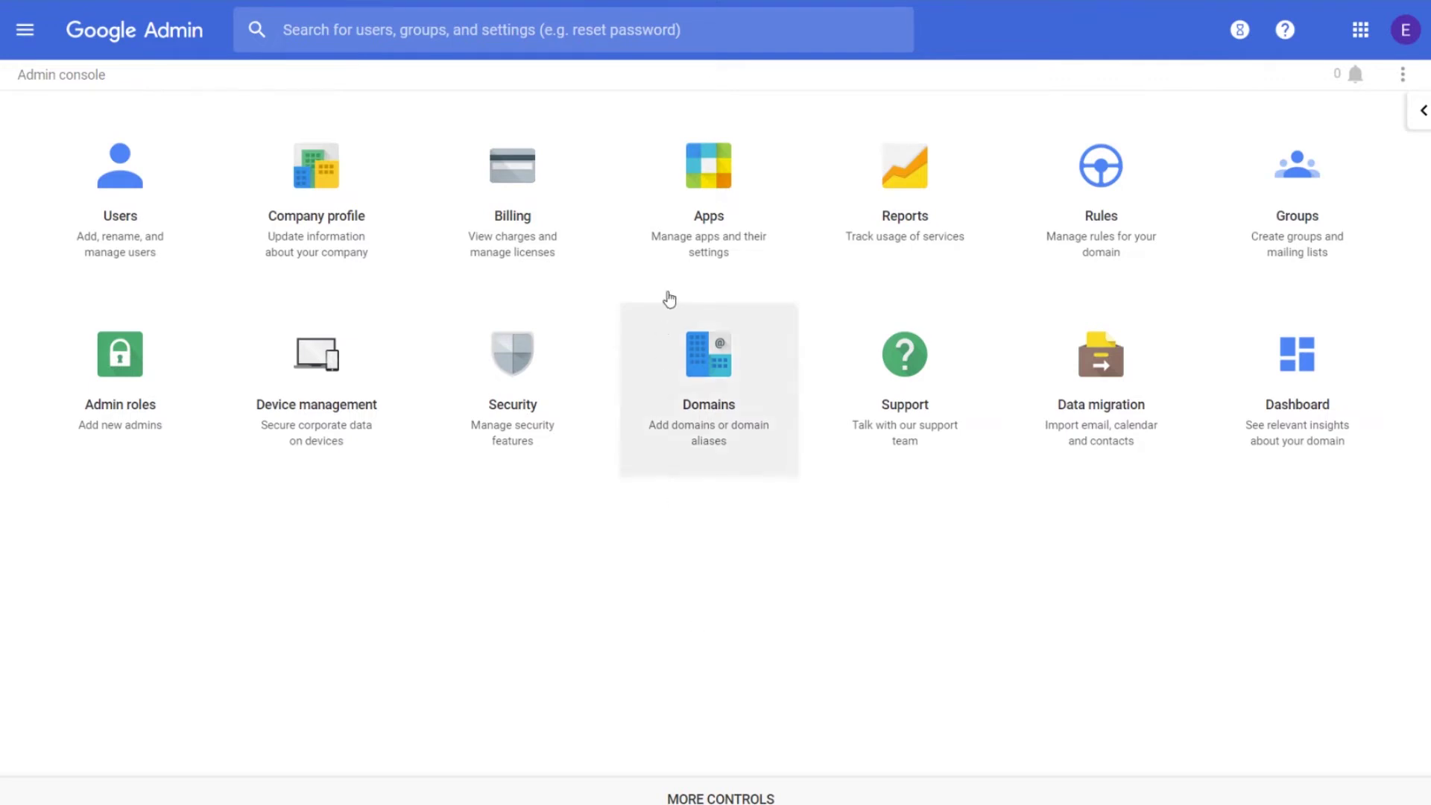
Step: Open Drive and Docs Sharing settings and scroll down to the Team Drive creation options
{"action": "left_click", "coordinate": [687, 200]}
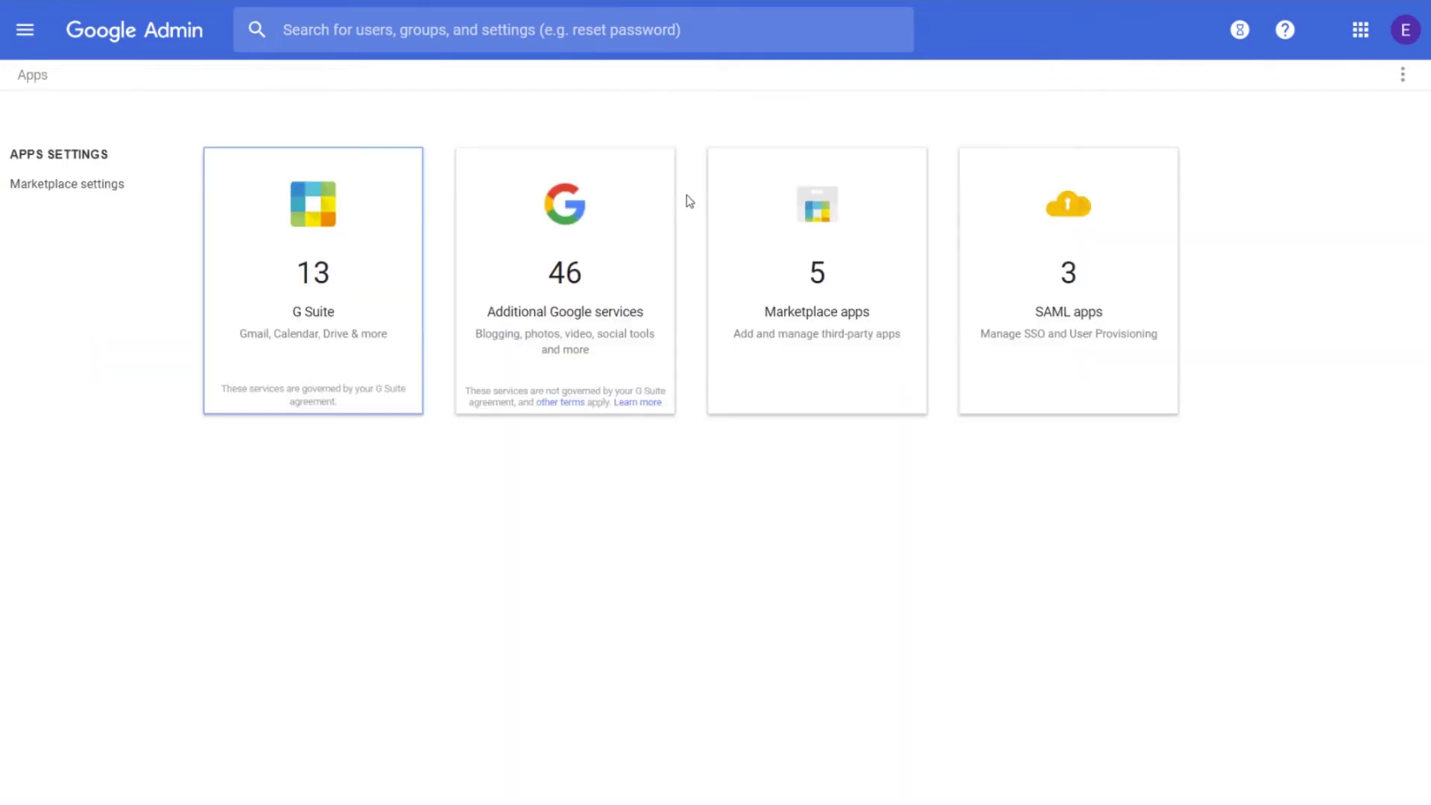
{"action": "left_click", "coordinate": [307, 245]}
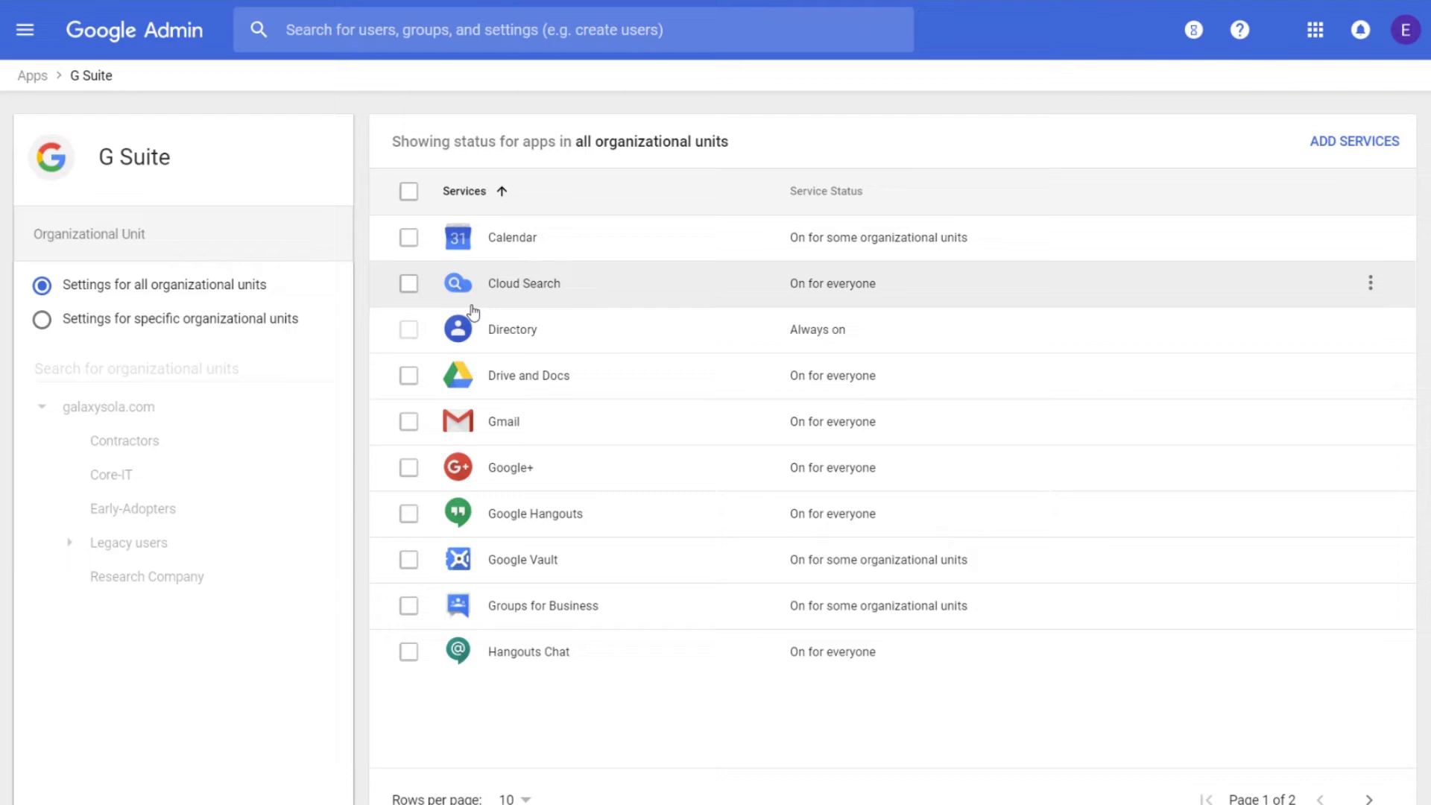
{"action": "left_click", "coordinate": [544, 388]}
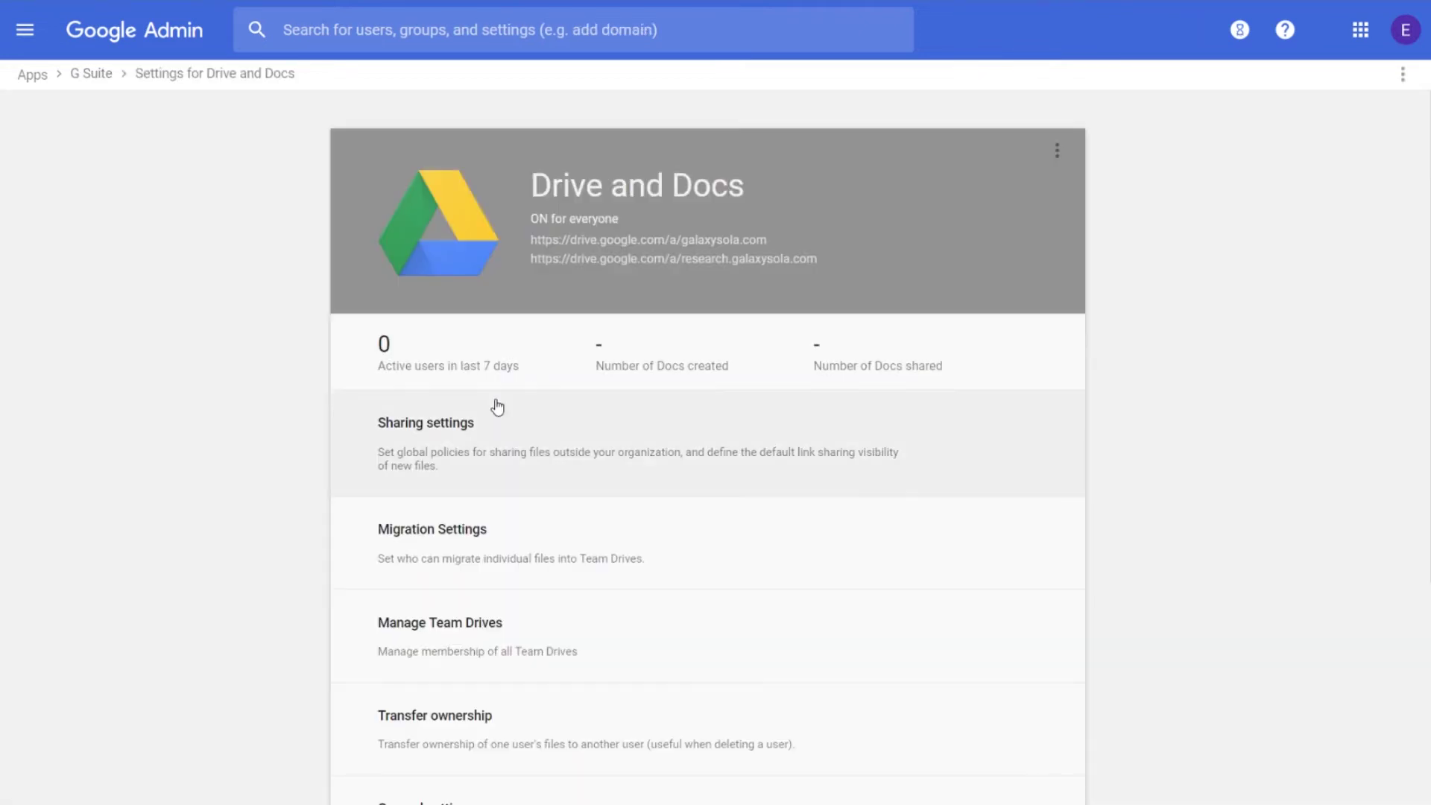
{"action": "left_click", "coordinate": [437, 435]}
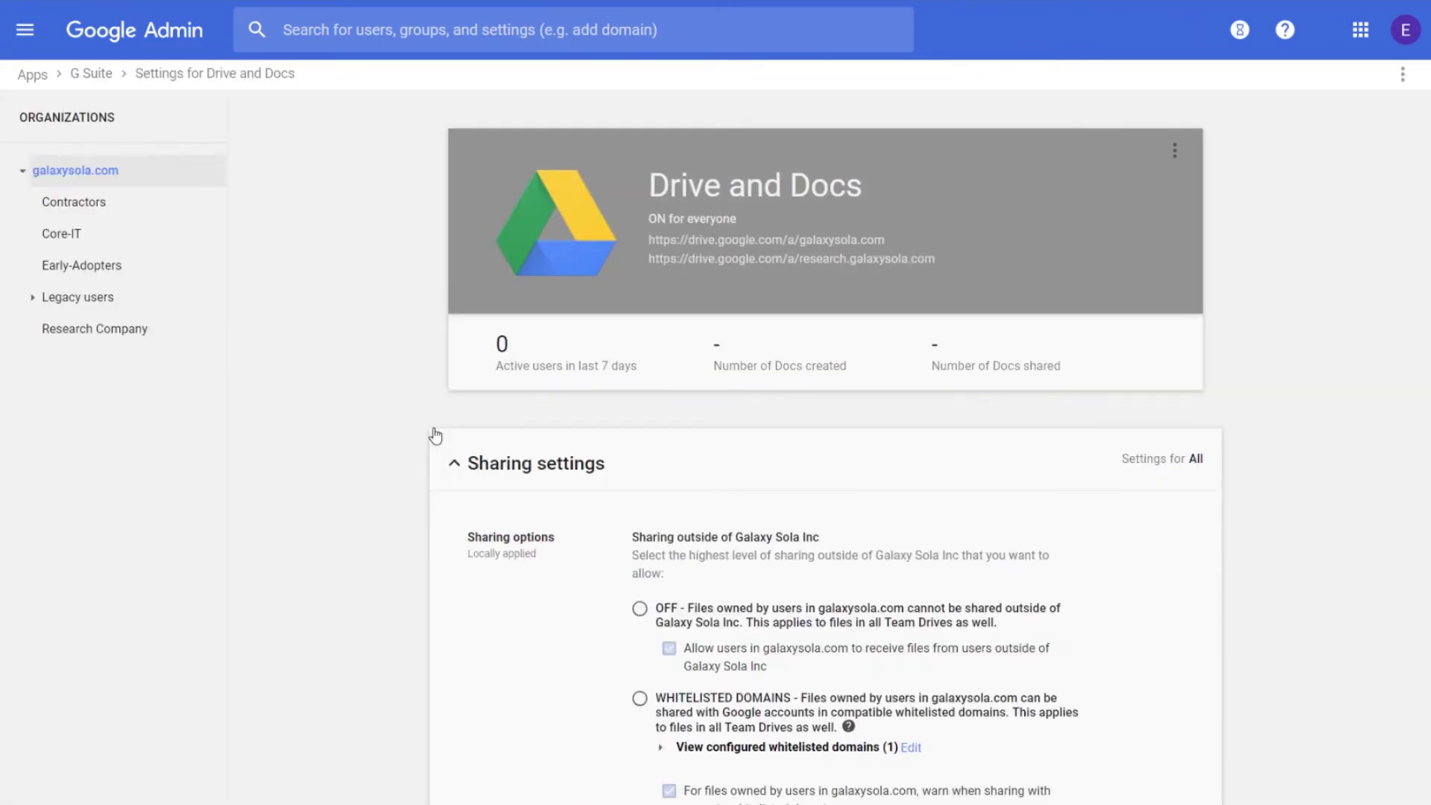
{"action": "scroll", "coordinate": [569, 549], "scroll_direction": "down", "scroll_amount": 10}
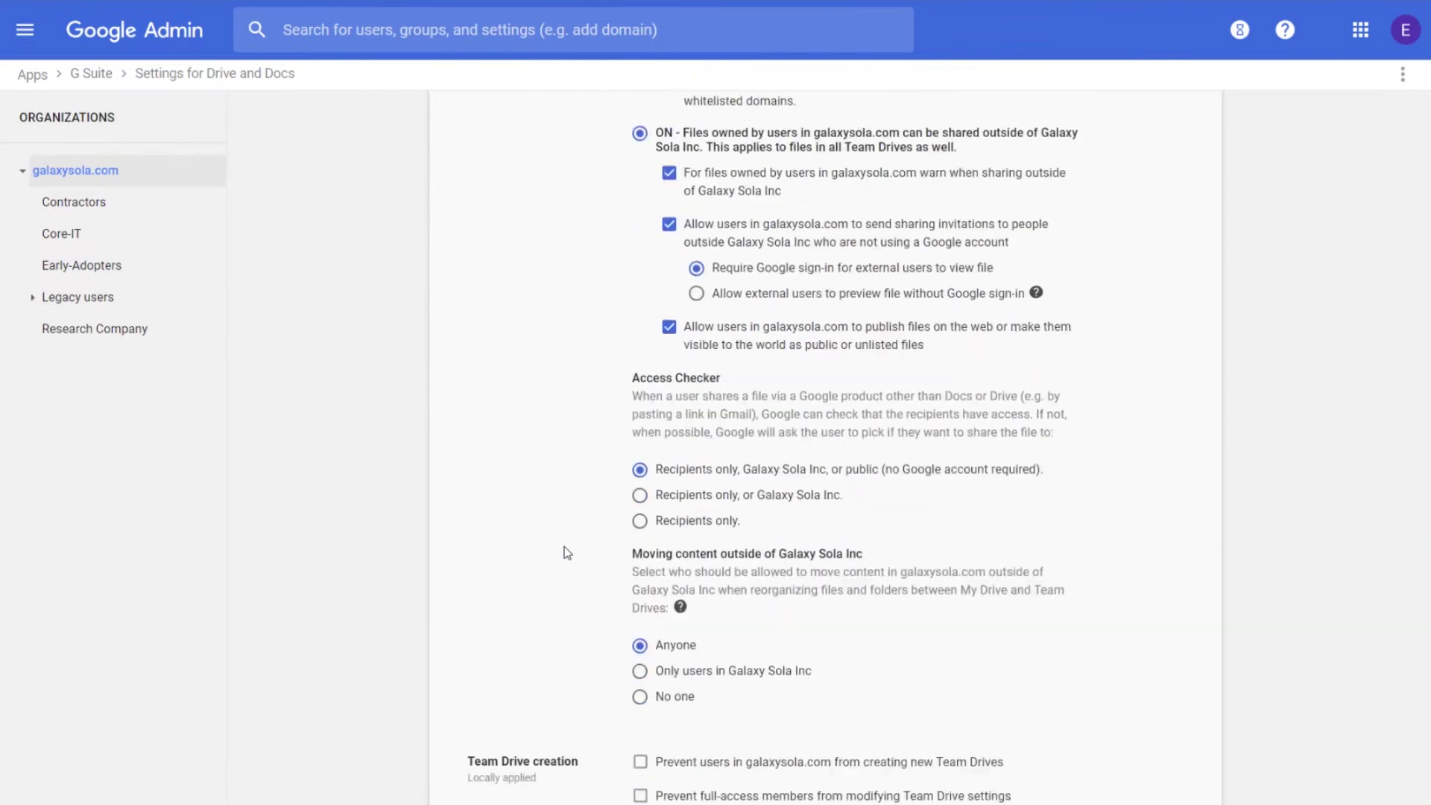
{"action": "scroll", "coordinate": [566, 552], "scroll_direction": "down", "scroll_amount": 7}
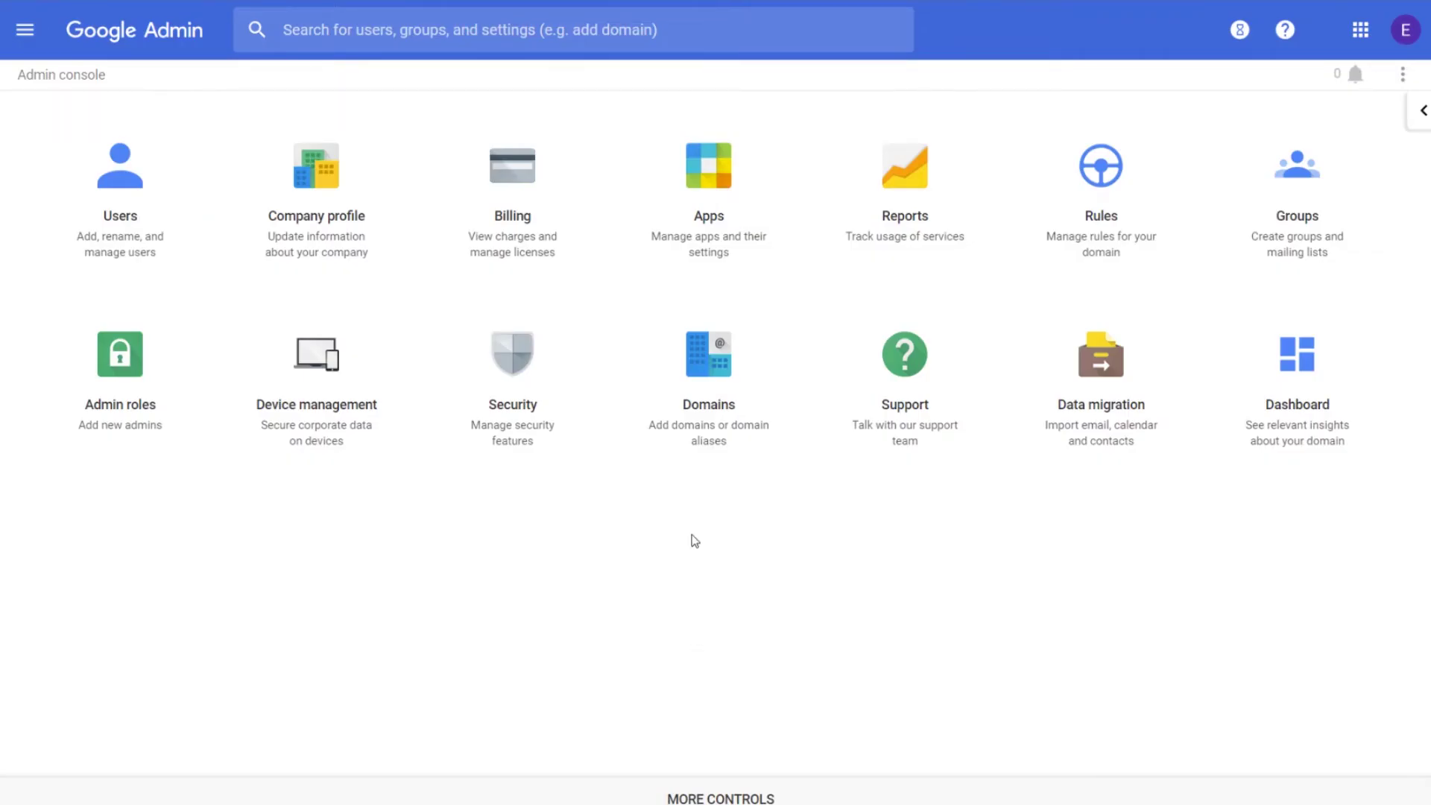
Step: Open Gmail's Advanced settings under Apps > G Suite
{"action": "left_click", "coordinate": [709, 195]}
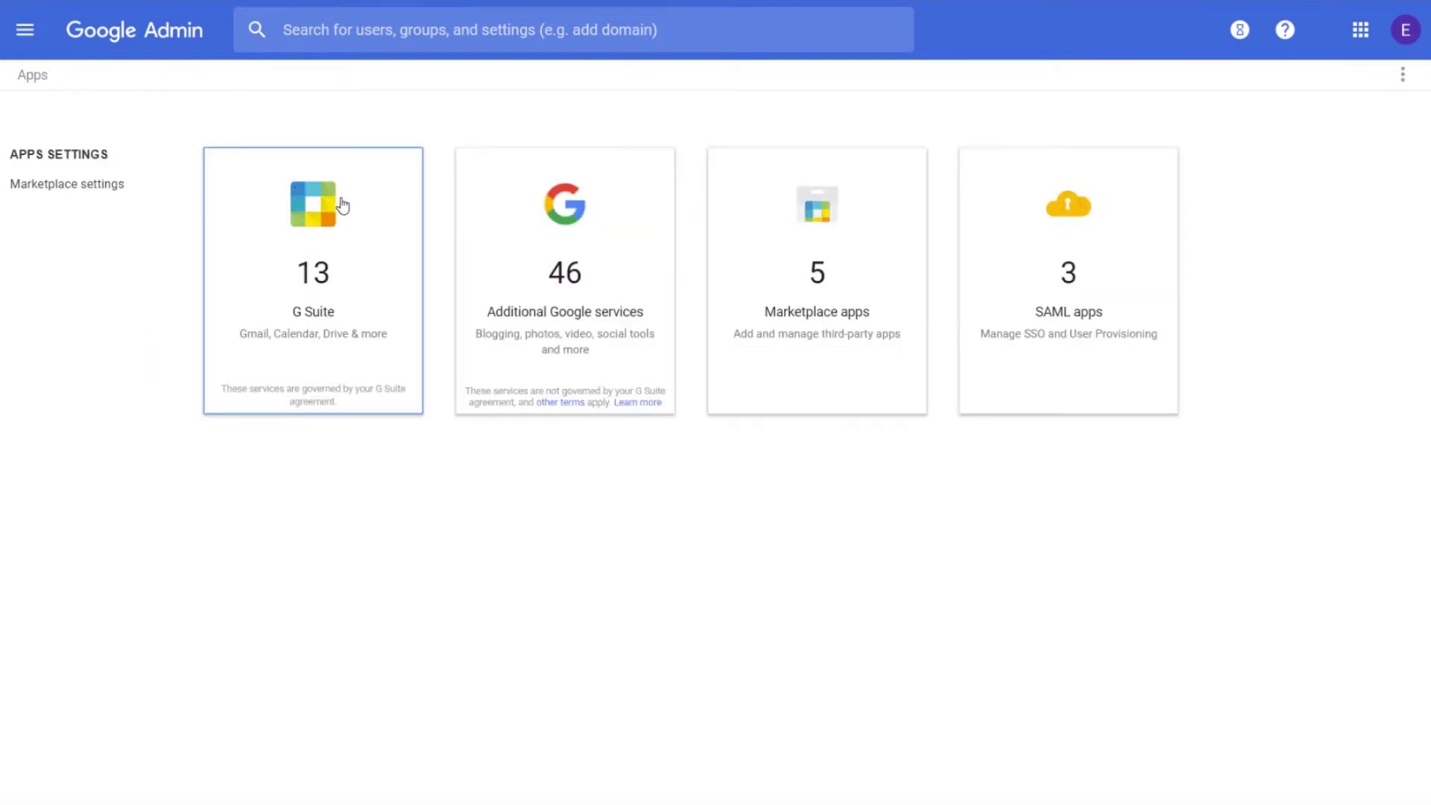
{"action": "left_click", "coordinate": [292, 239]}
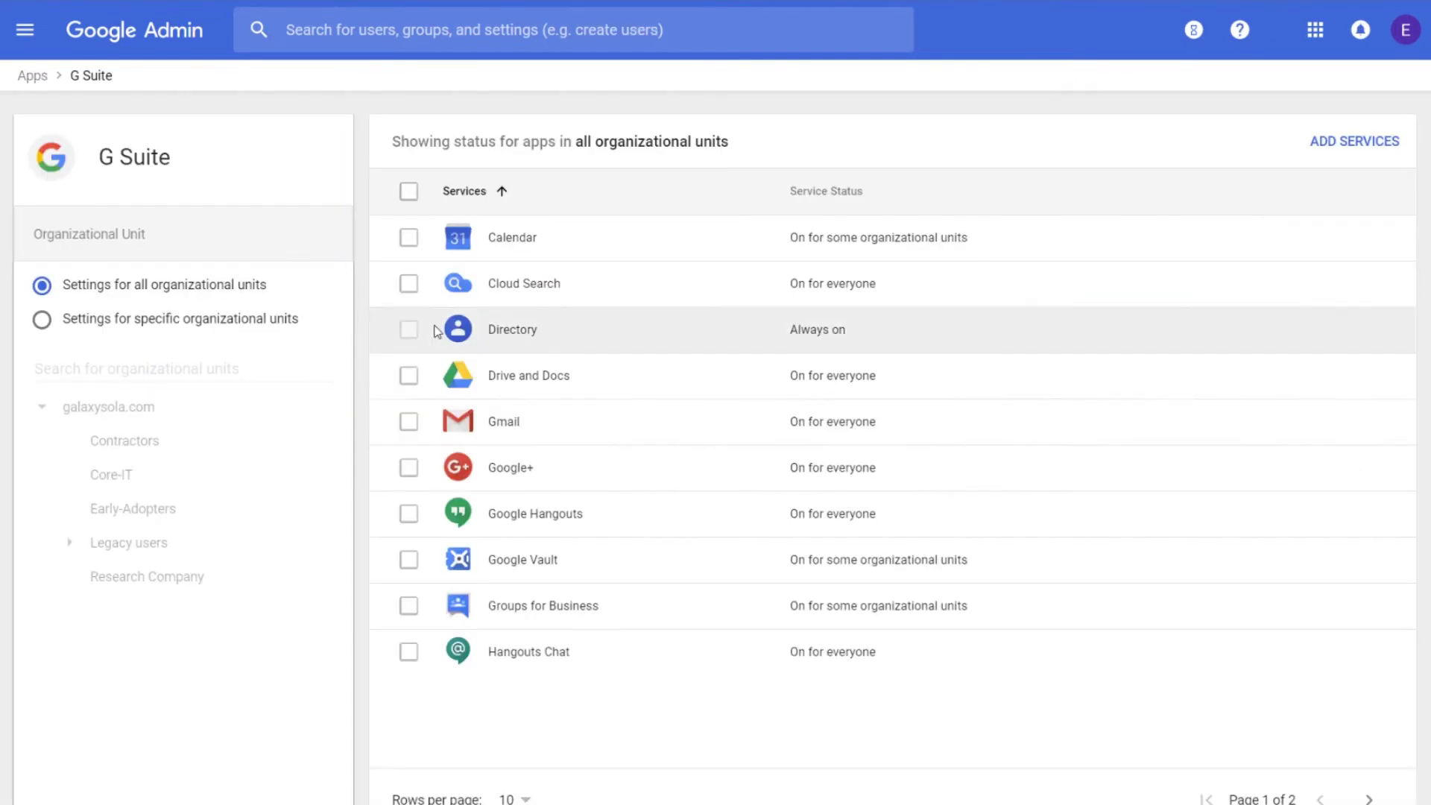
{"action": "left_click", "coordinate": [518, 427]}
{"action": "scroll", "coordinate": [518, 427], "scroll_direction": "down", "scroll_amount": 4}
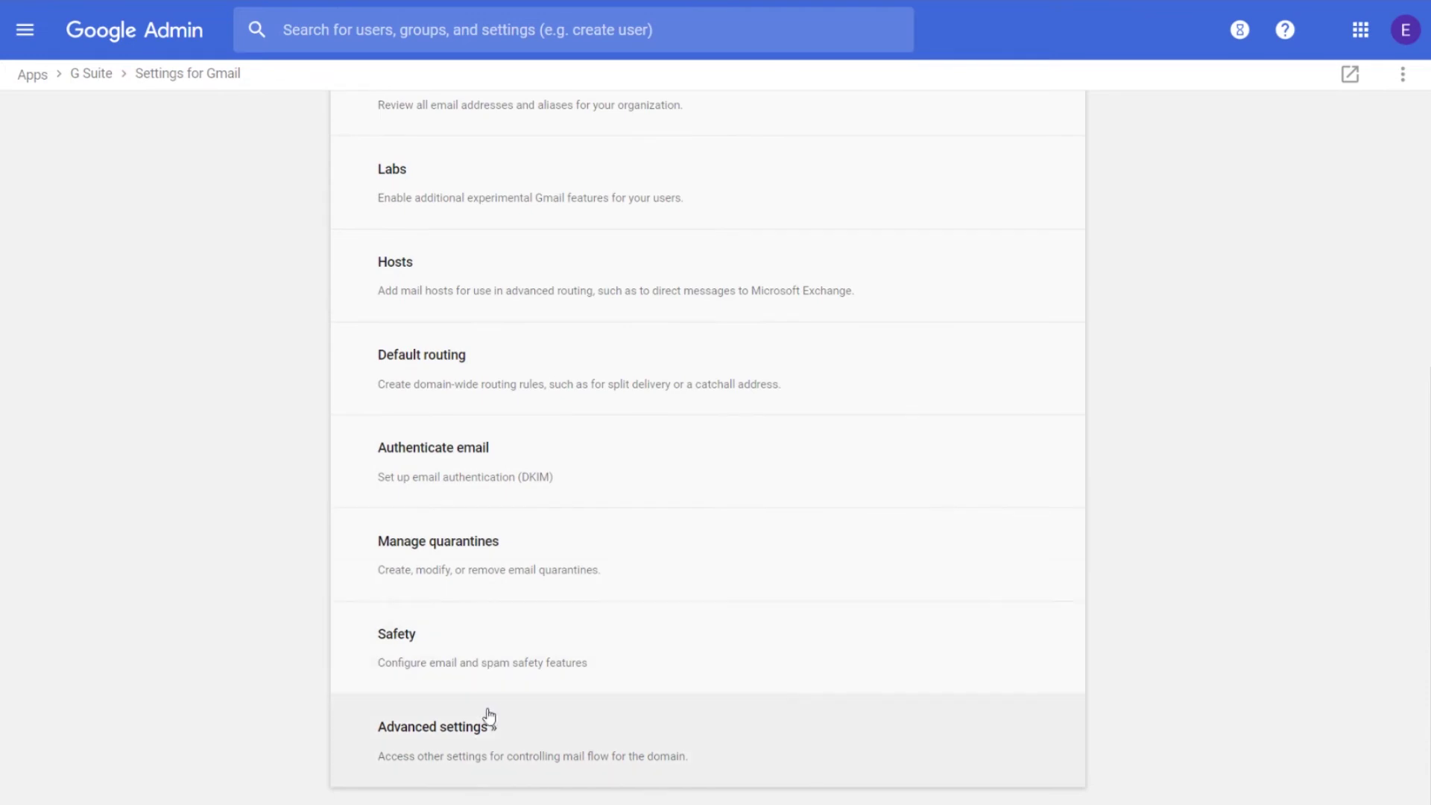
{"action": "left_click", "coordinate": [479, 740]}
Step: Scroll to Content compliance to show the 'Company Conidential - No SEND' rule's EDIT option
{"action": "scroll", "coordinate": [469, 708], "scroll_direction": "down", "scroll_amount": 15}
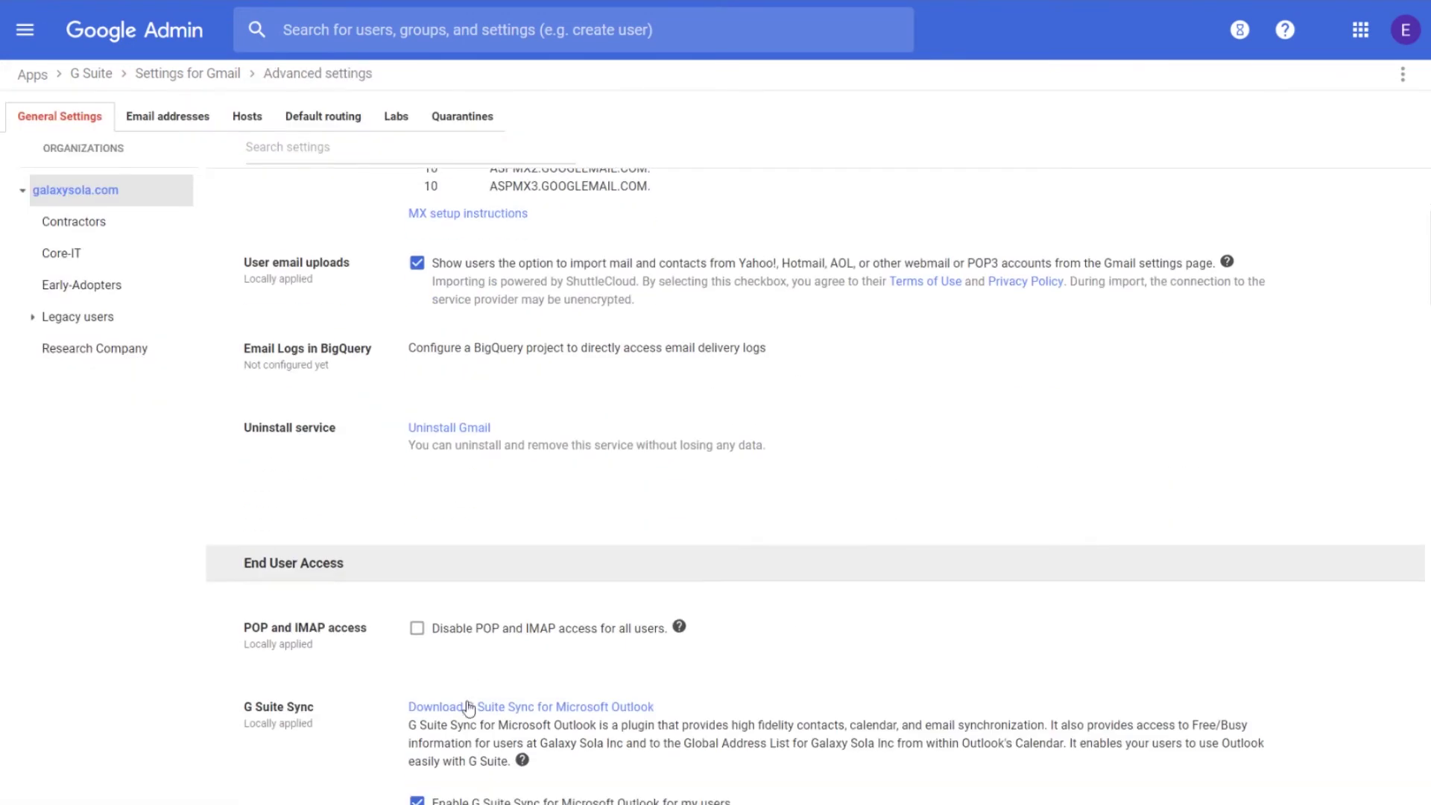
{"action": "scroll", "coordinate": [453, 684], "scroll_direction": "down", "scroll_amount": 20}
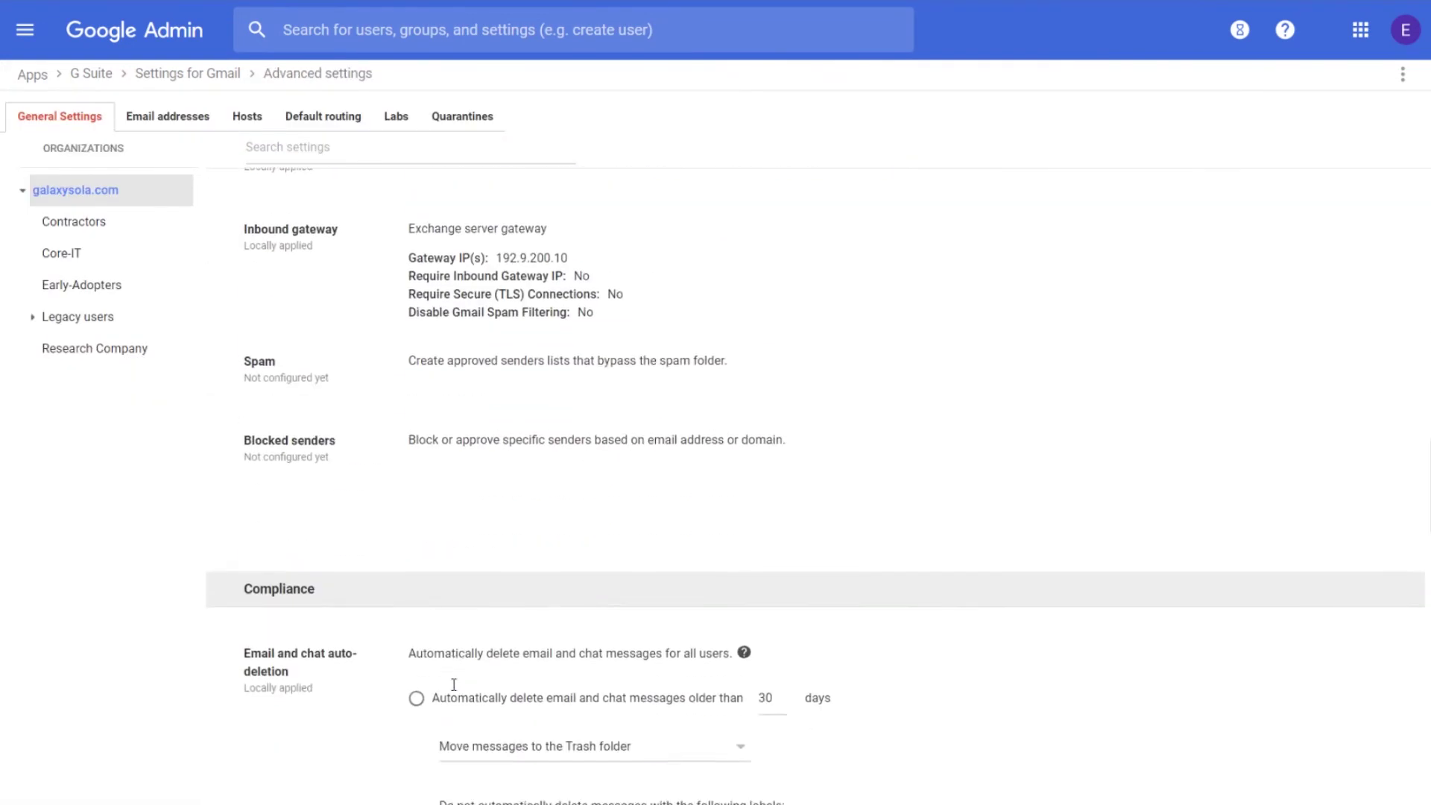
{"action": "scroll", "coordinate": [454, 689], "scroll_direction": "down", "scroll_amount": 6}
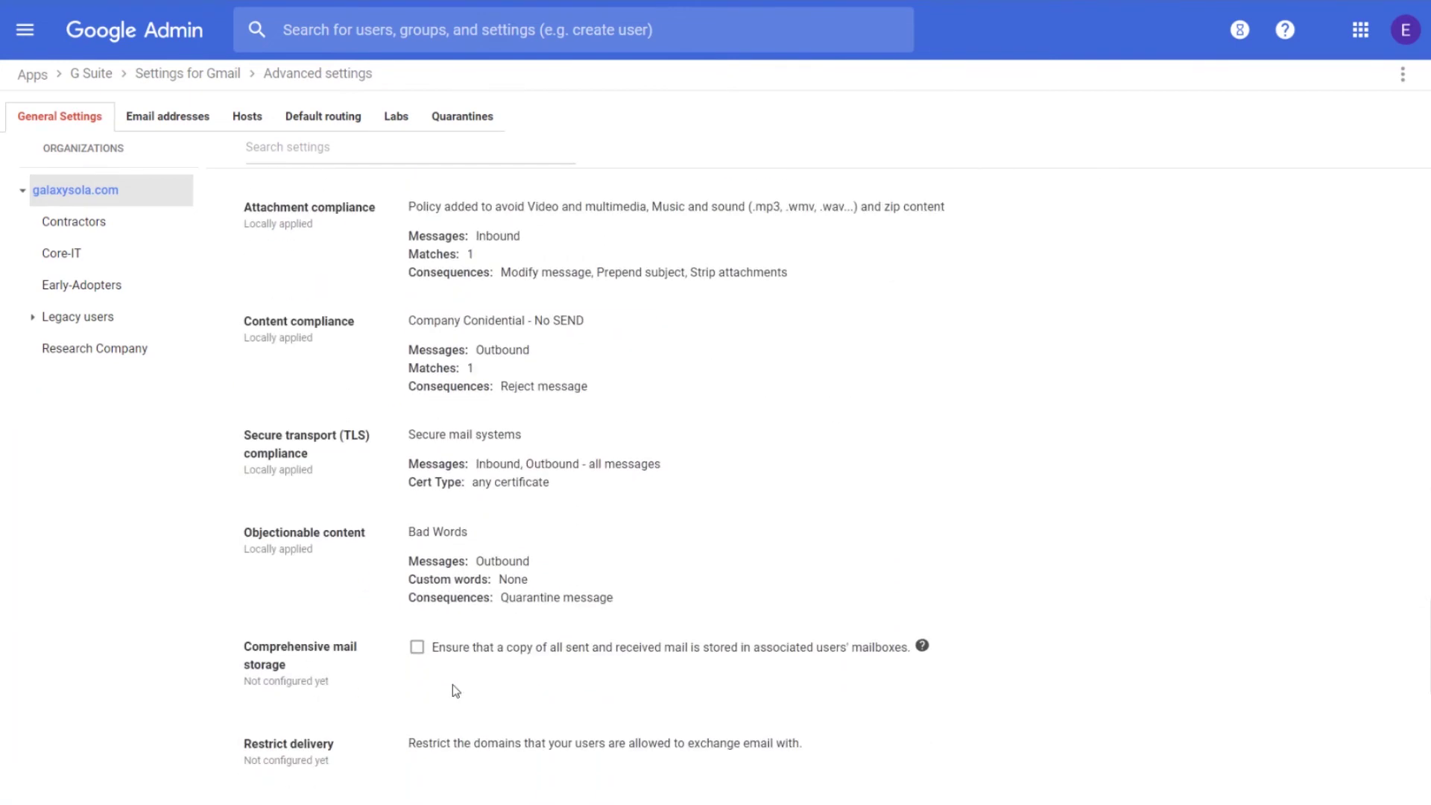
{"action": "mouse_move", "coordinate": [522, 322]}
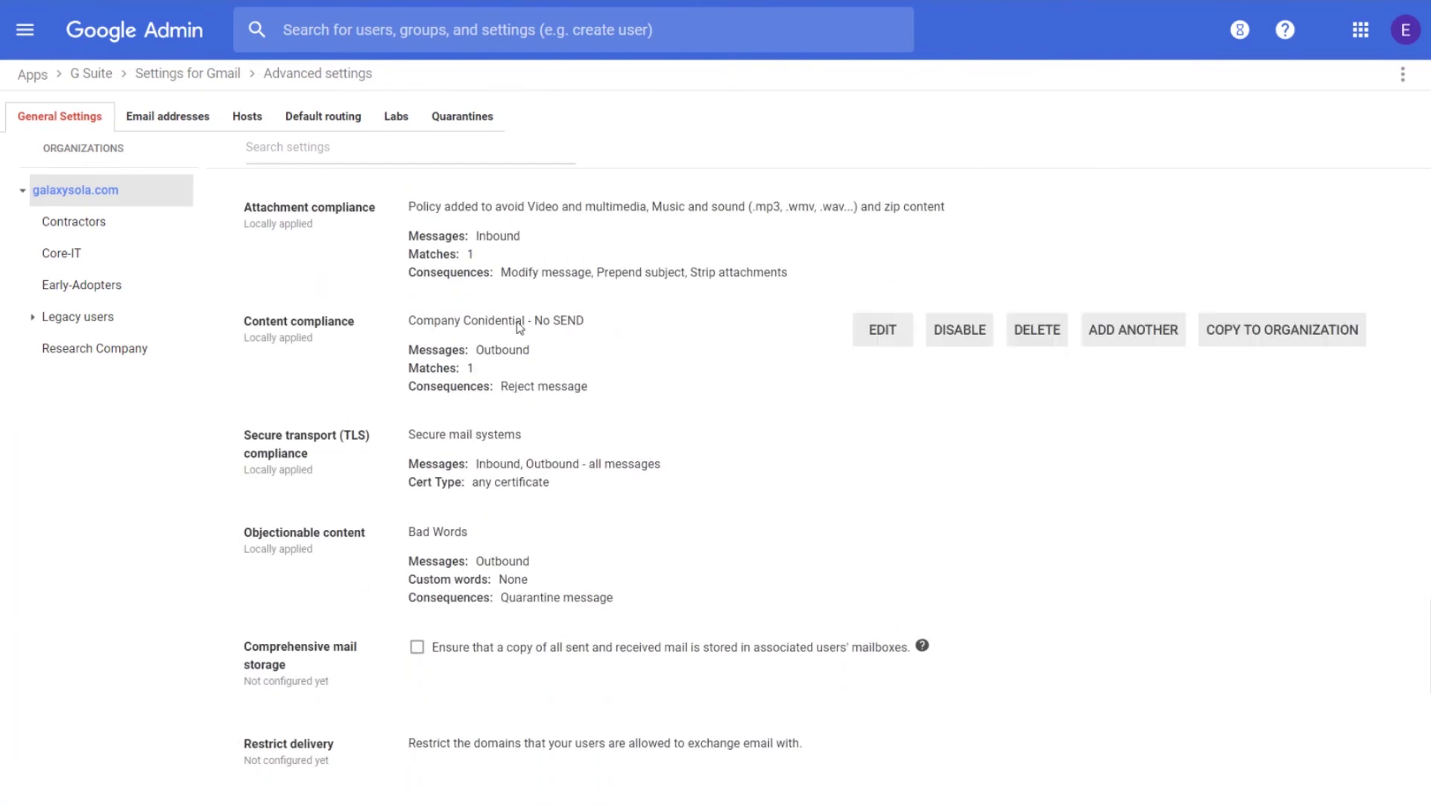
Step: Add a Metadata match expression with attribute Gmail confidential mode to the content compliance rule
{"action": "left_click", "coordinate": [890, 332]}
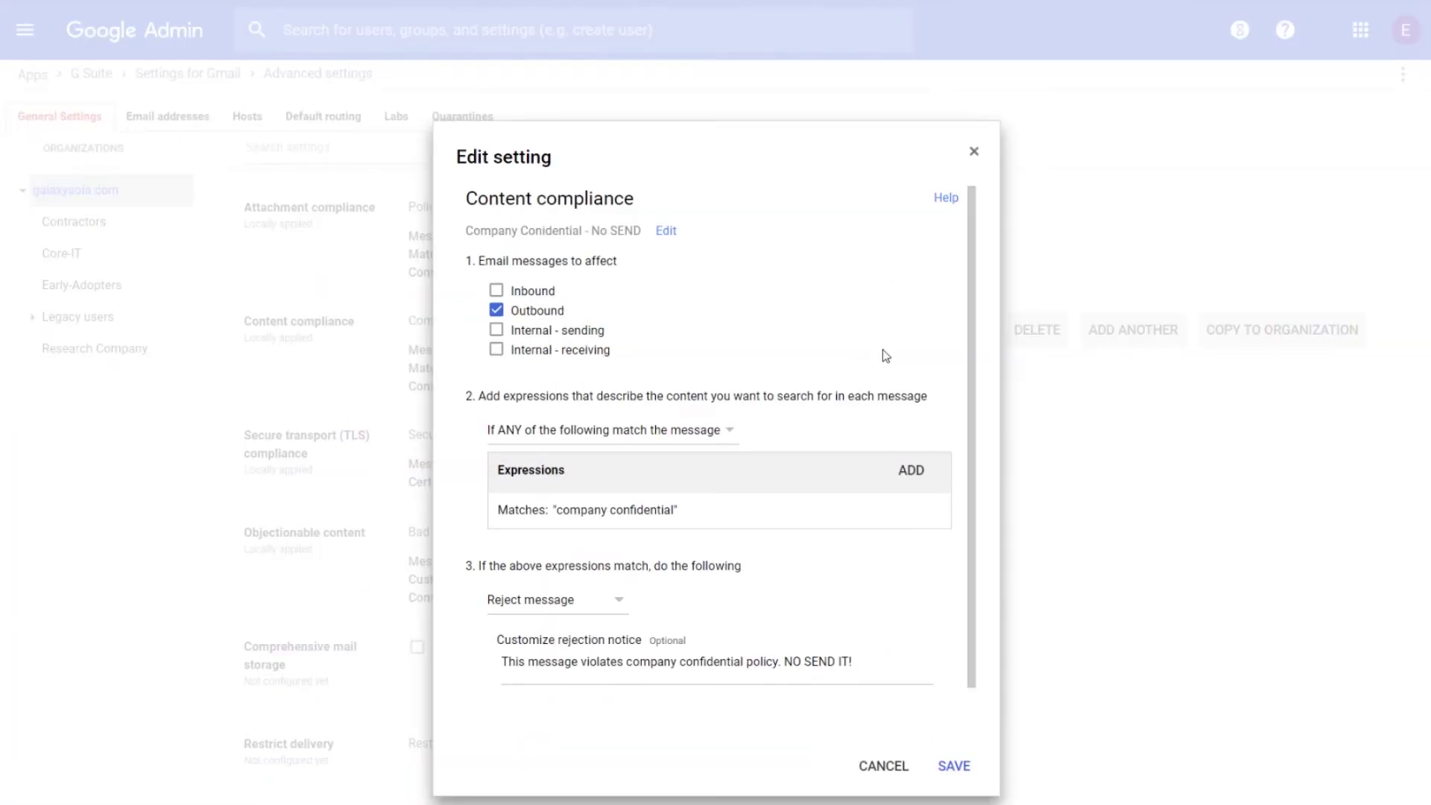
{"action": "left_click", "coordinate": [912, 477]}
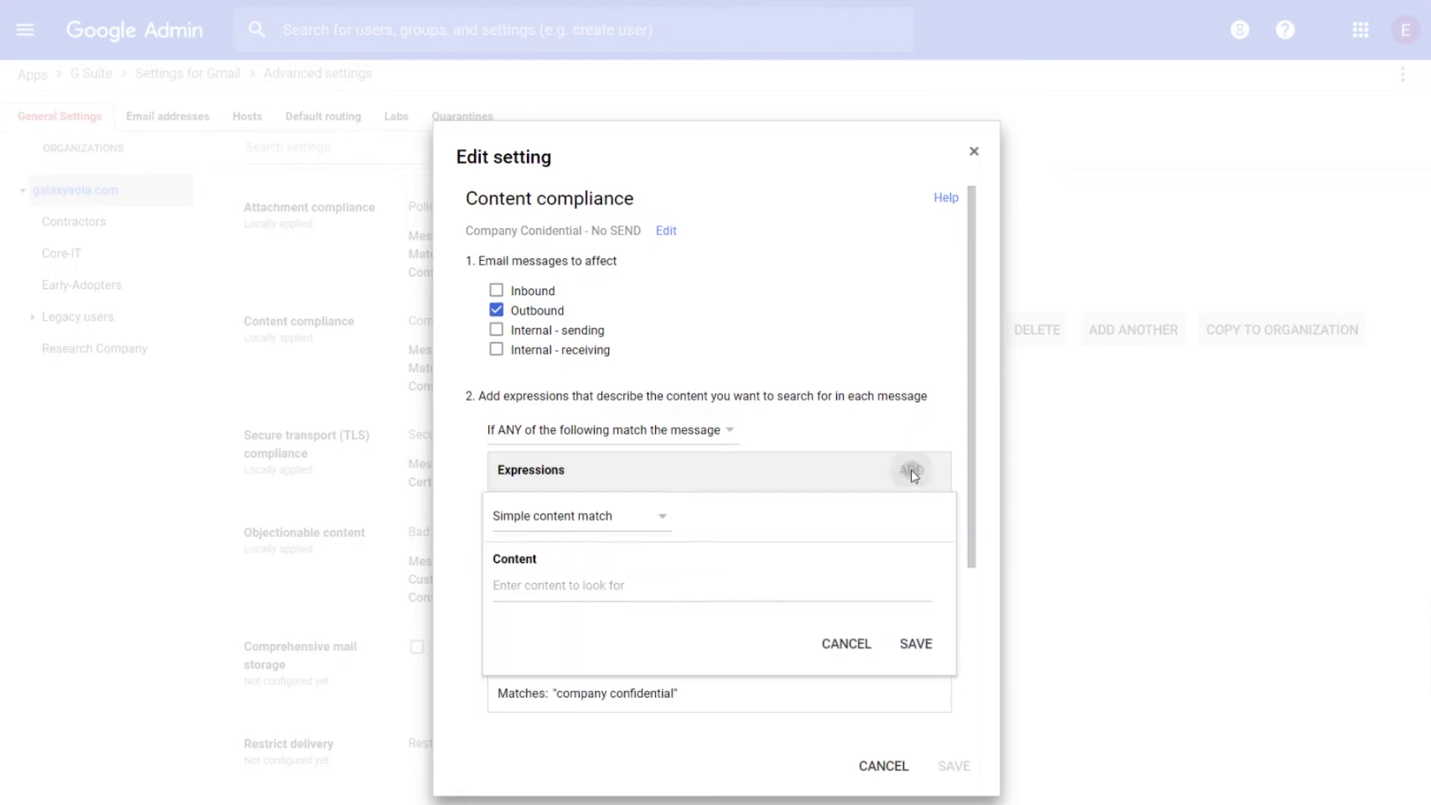
{"action": "scroll", "coordinate": [786, 457], "scroll_direction": "down", "scroll_amount": 1}
{"action": "left_click", "coordinate": [646, 444]}
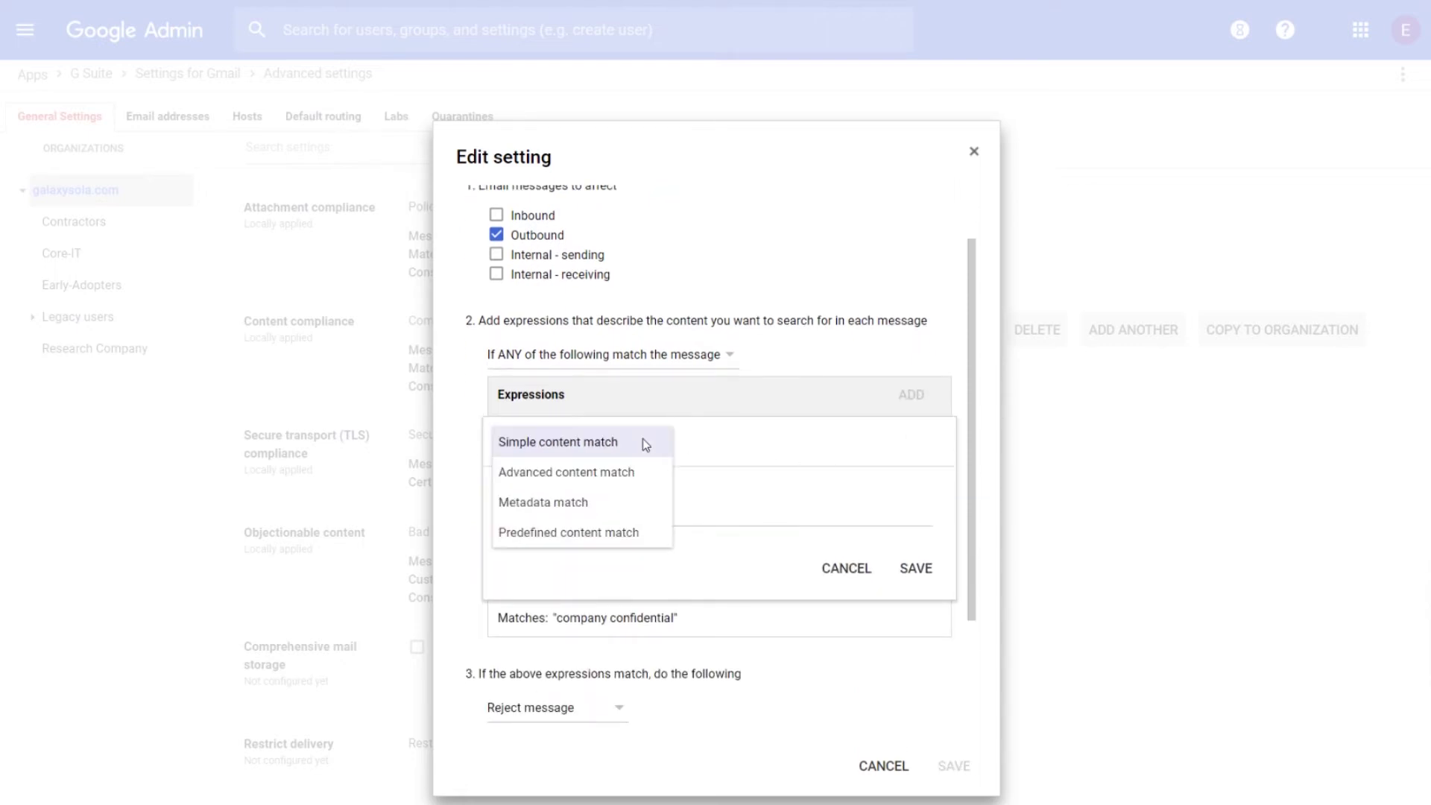
{"action": "left_click", "coordinate": [533, 508]}
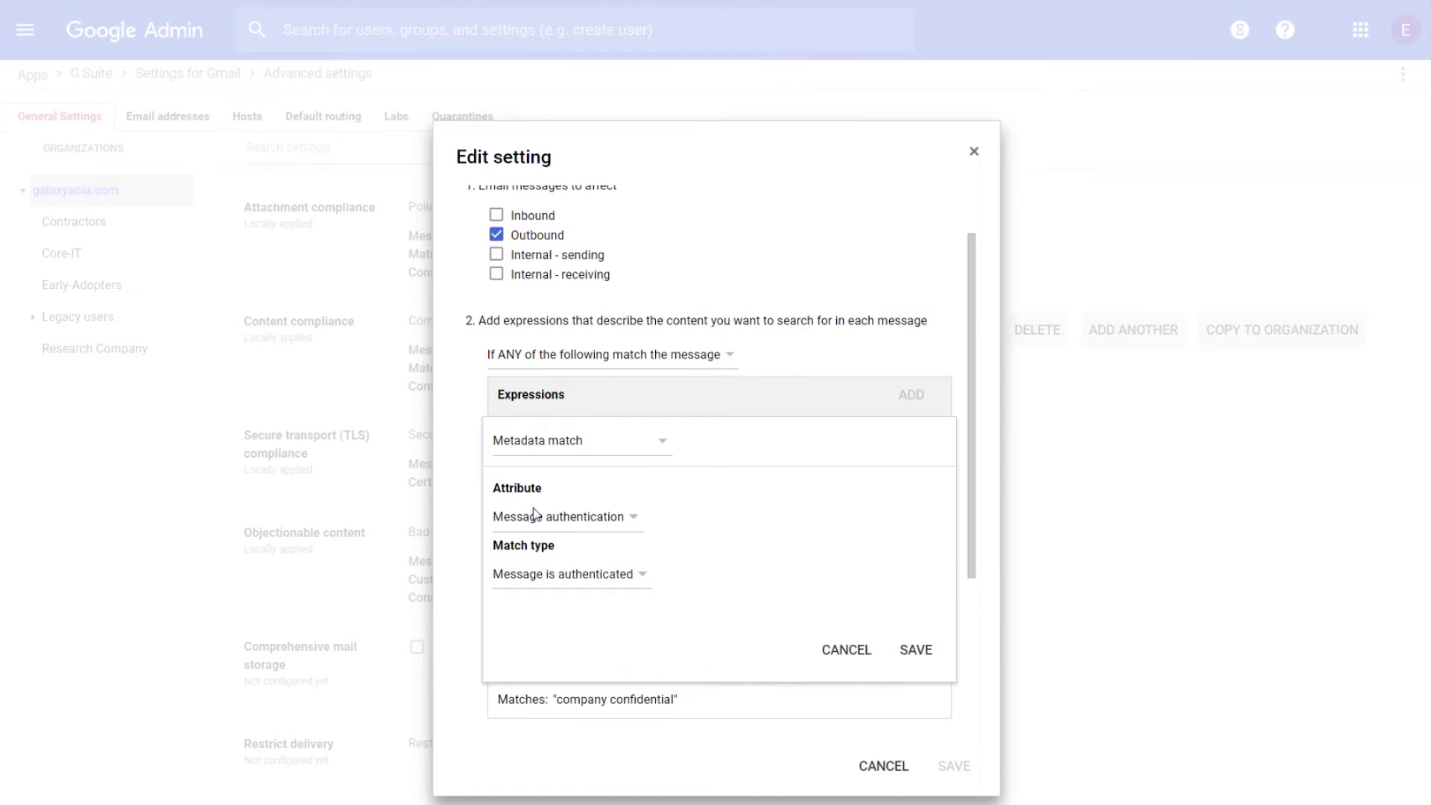
{"action": "left_click", "coordinate": [627, 522]}
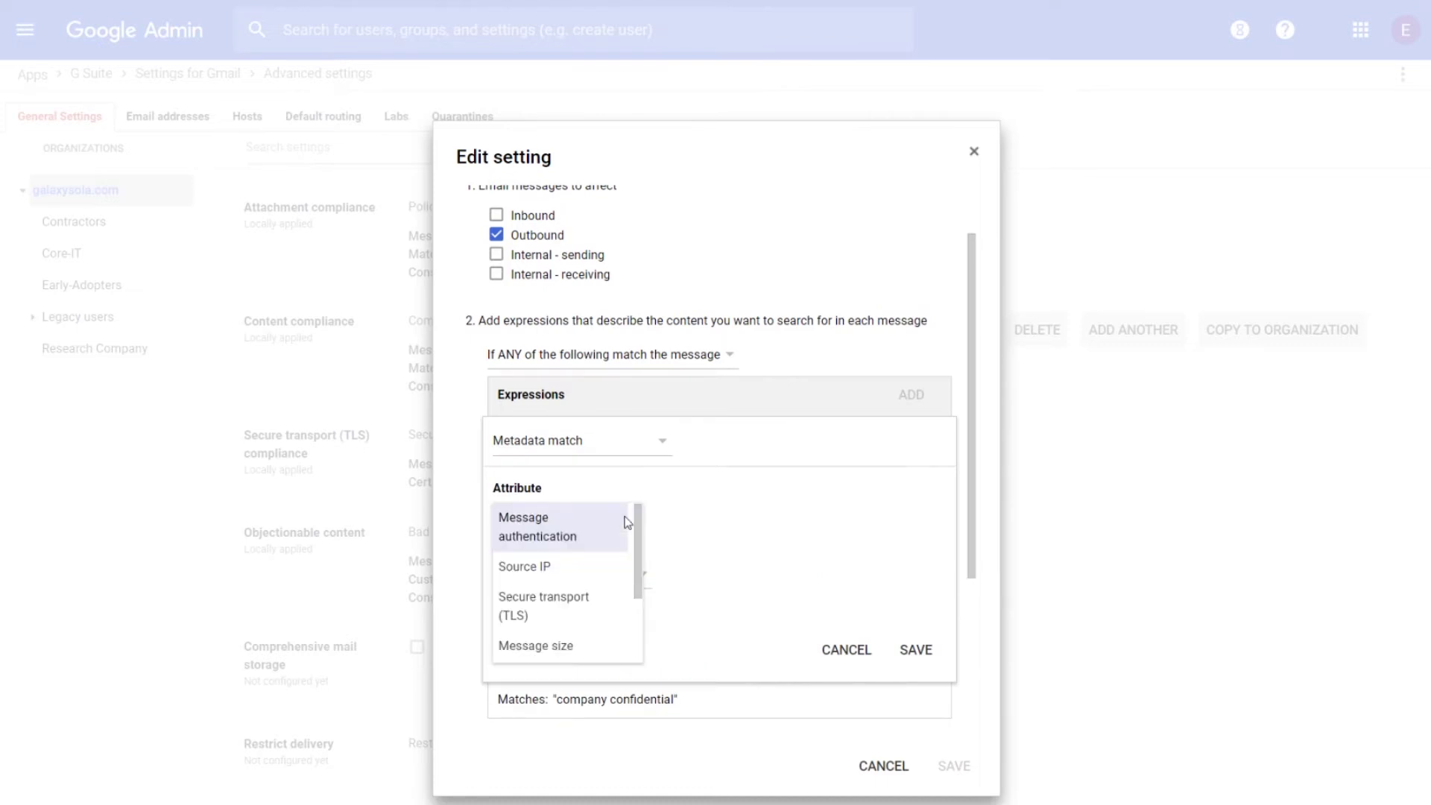
{"action": "scroll", "coordinate": [597, 547], "scroll_direction": "down", "scroll_amount": 3}
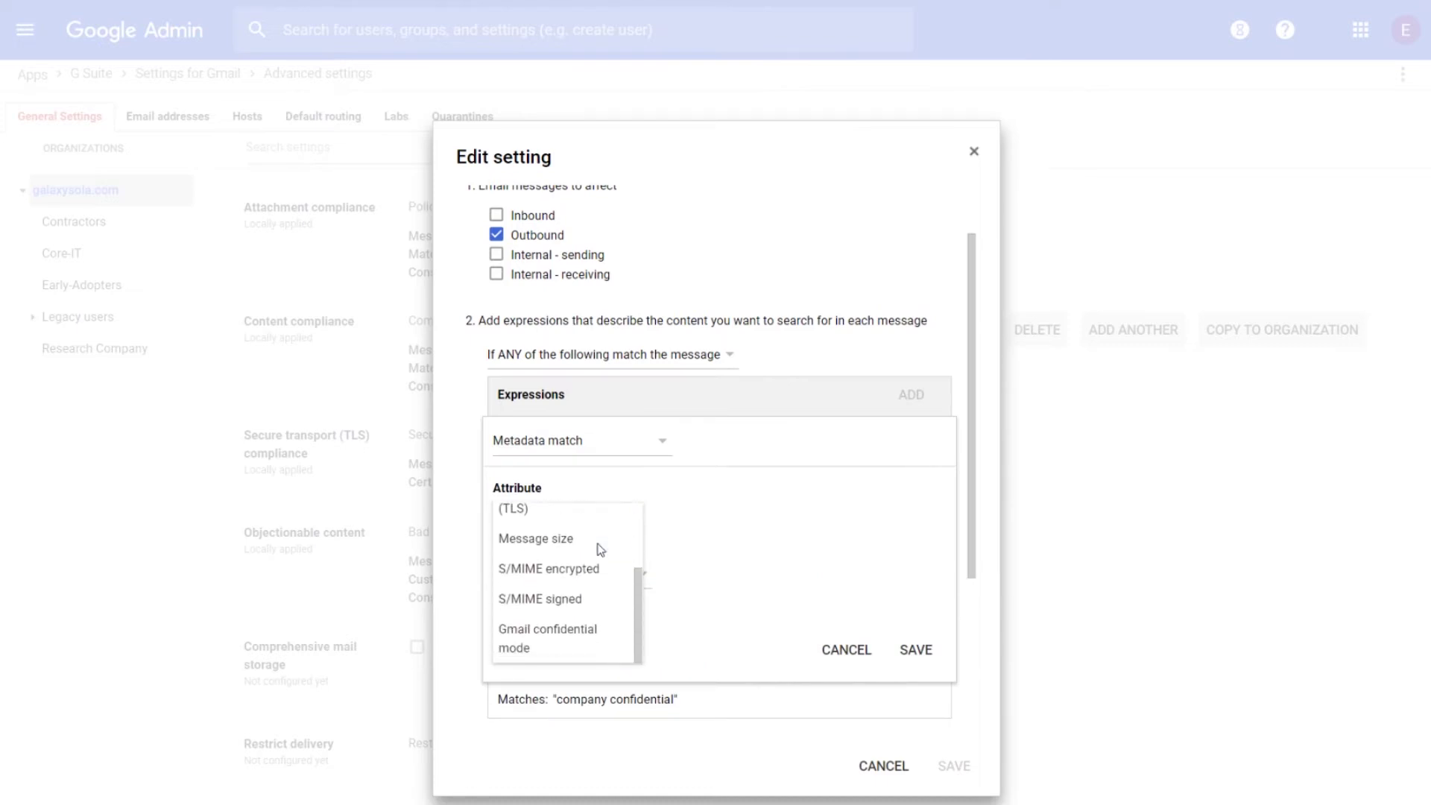
{"action": "left_click", "coordinate": [532, 641]}
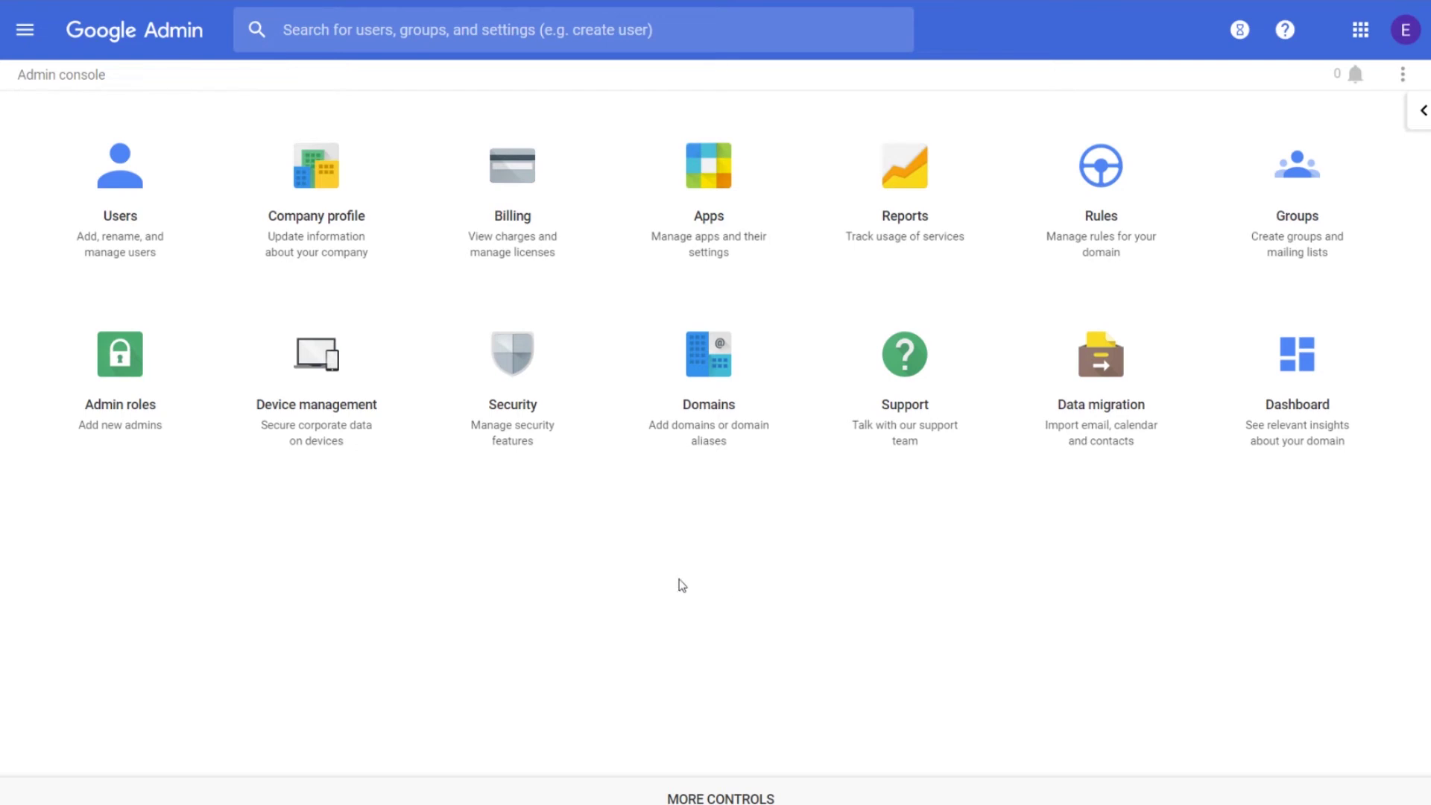
Step: In Device management > Android Settings, tick Work Profile Password to limit password settings to the Work Profile
{"action": "left_click", "coordinate": [299, 364]}
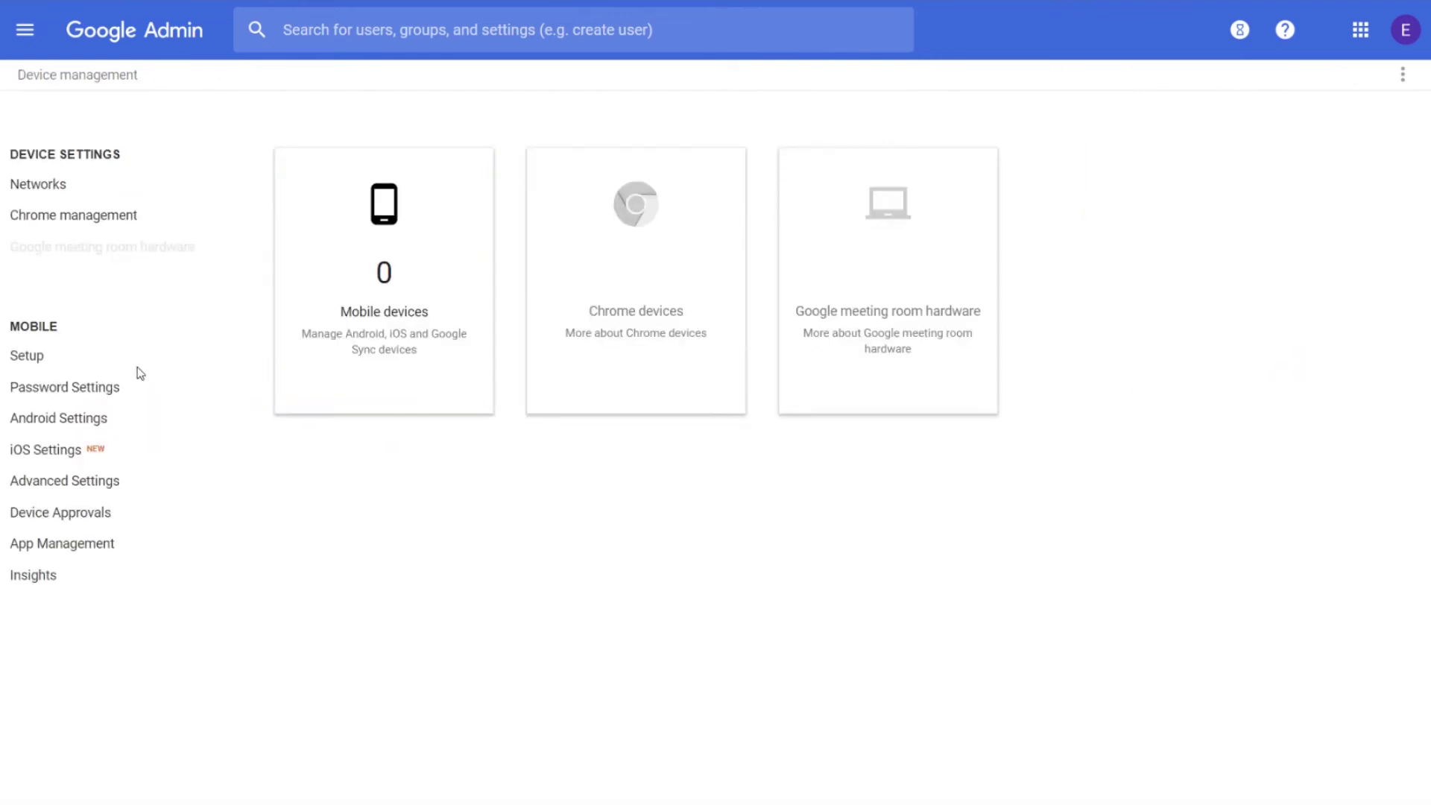
{"action": "left_click", "coordinate": [30, 389]}
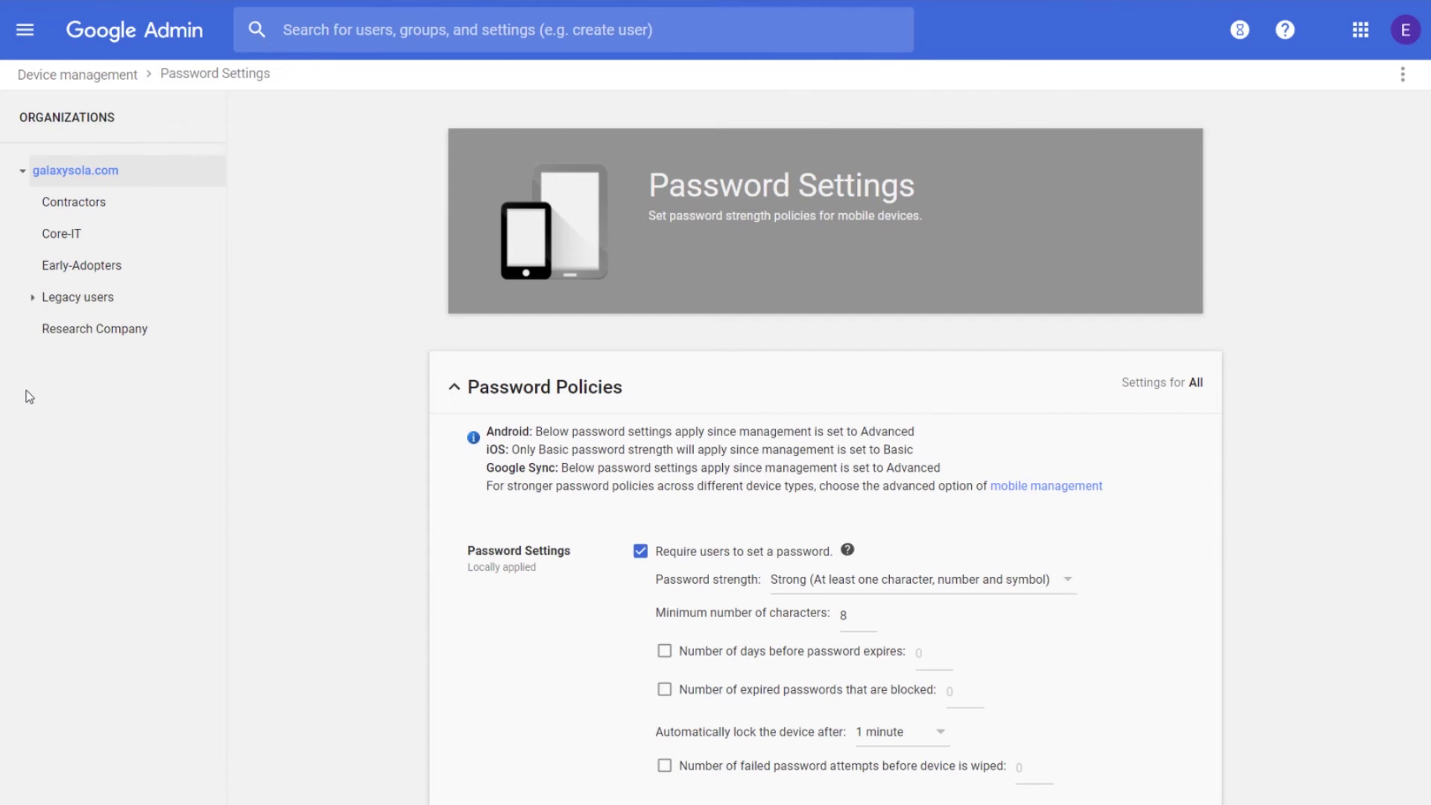
{"action": "left_click", "coordinate": [62, 81]}
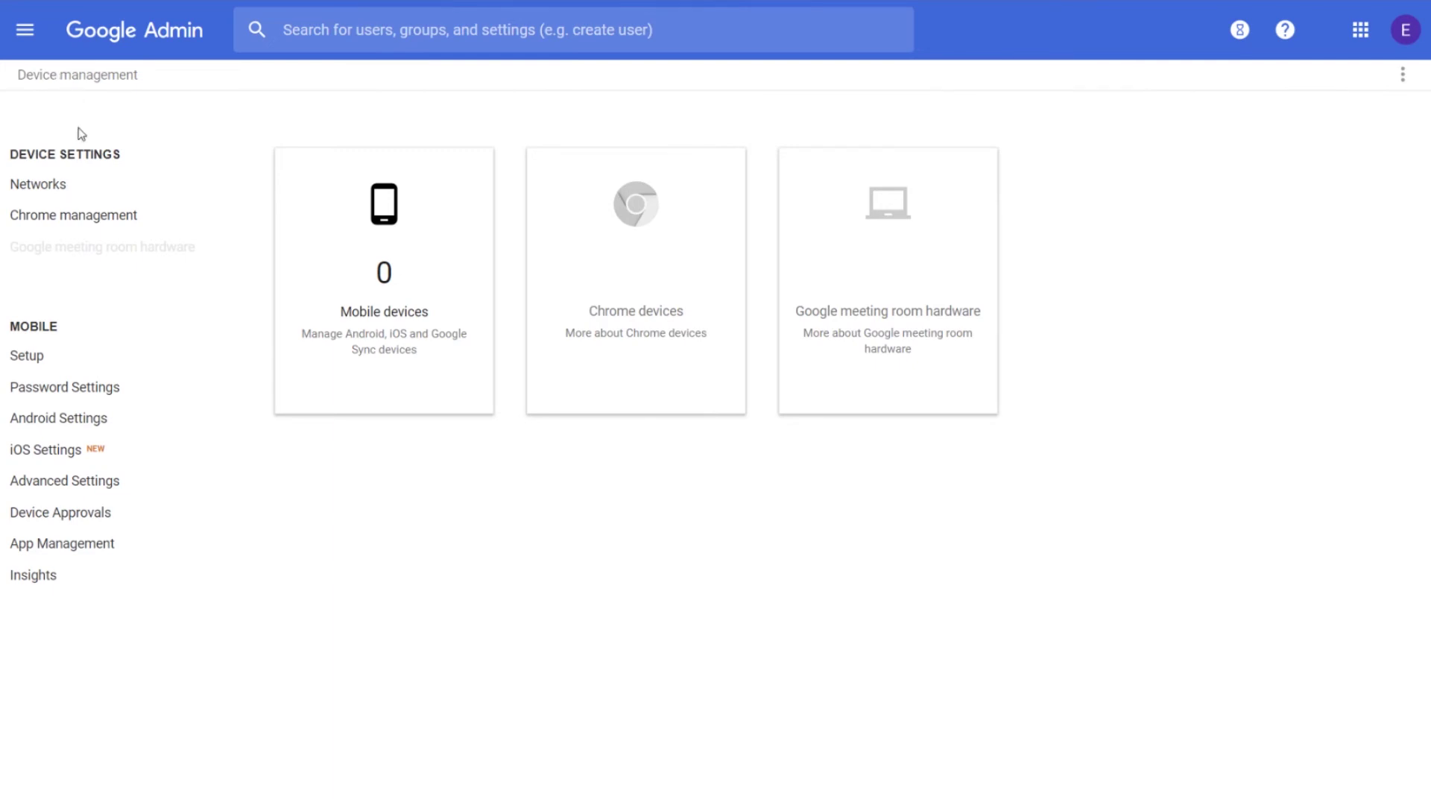
{"action": "left_click", "coordinate": [88, 422]}
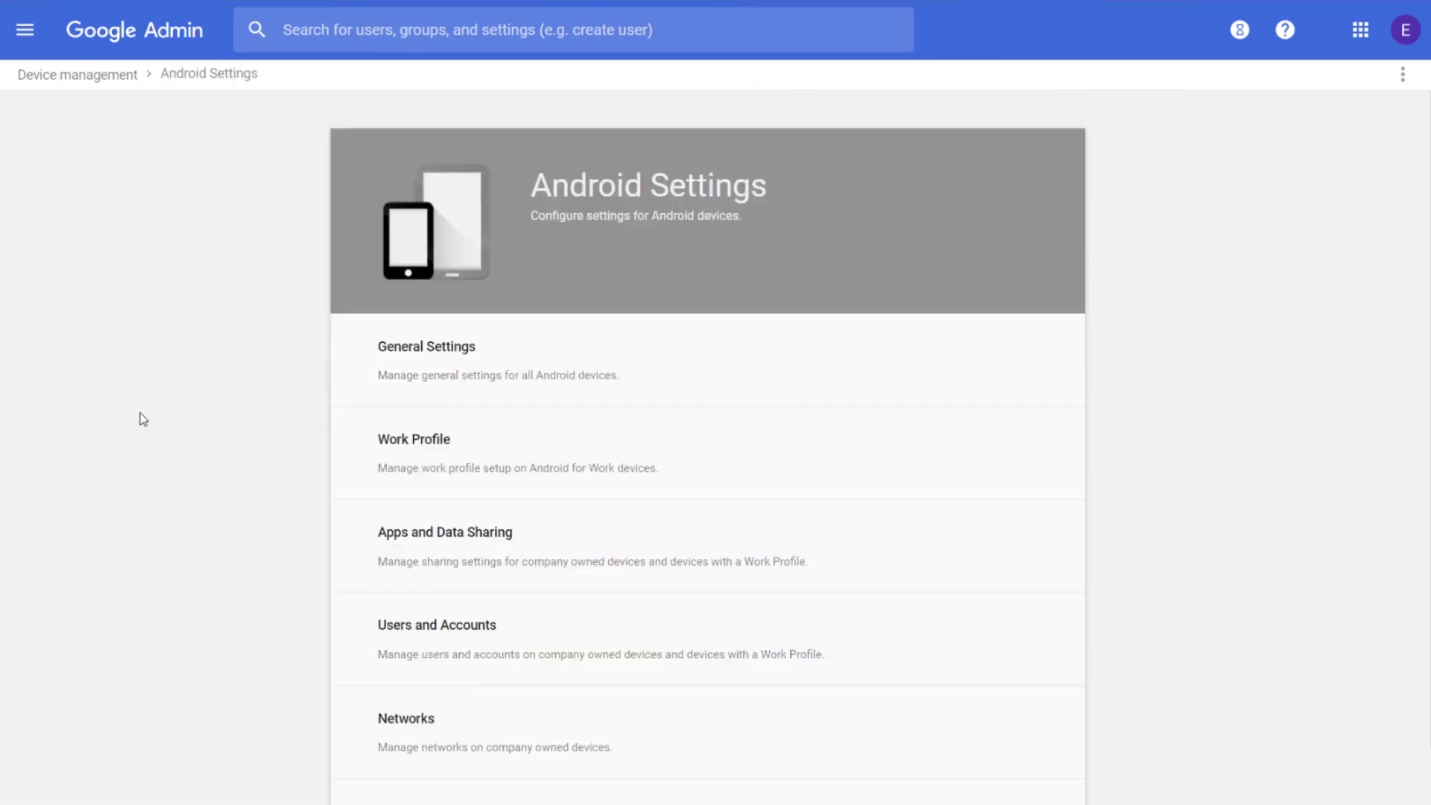
{"action": "left_click", "coordinate": [441, 444]}
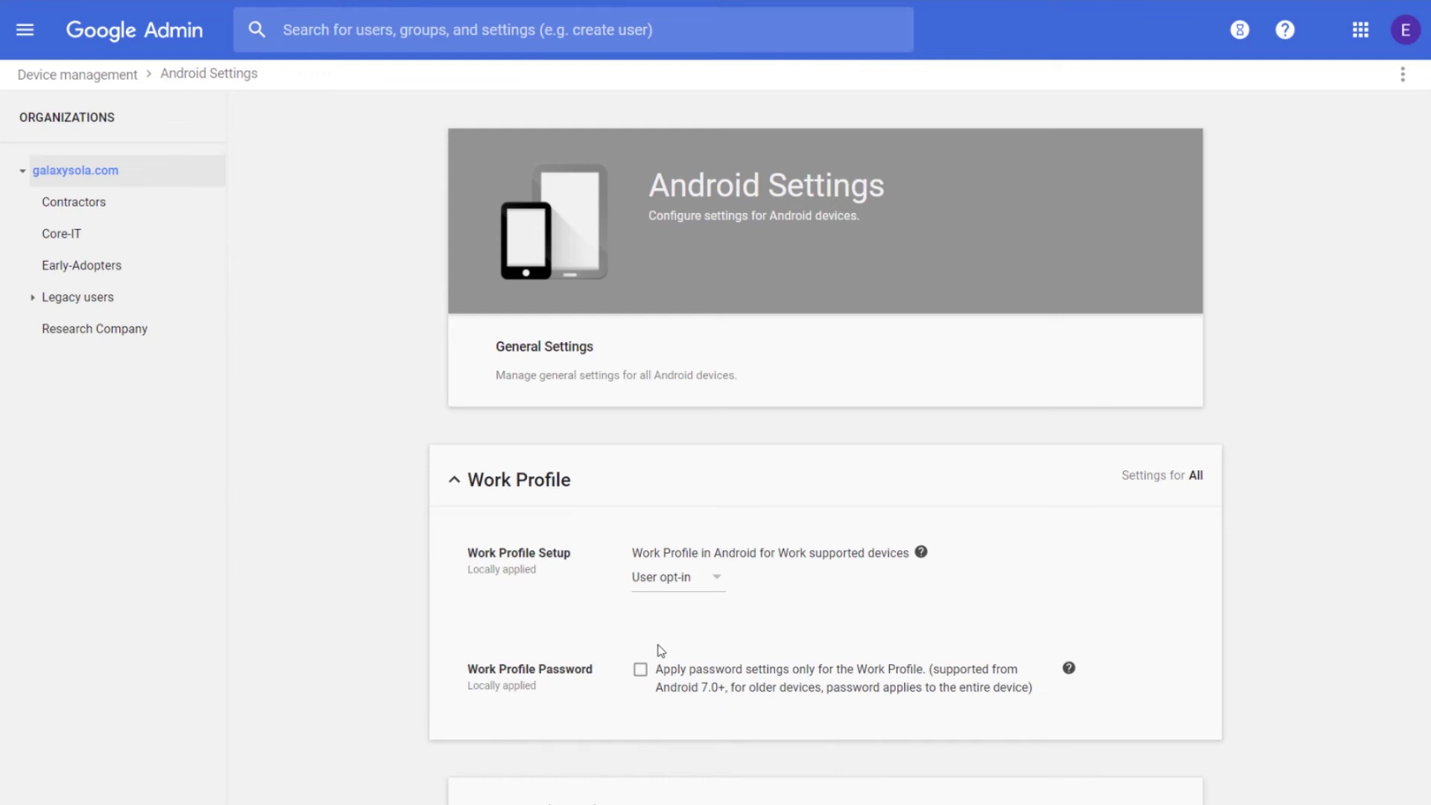
{"action": "left_click", "coordinate": [640, 670]}
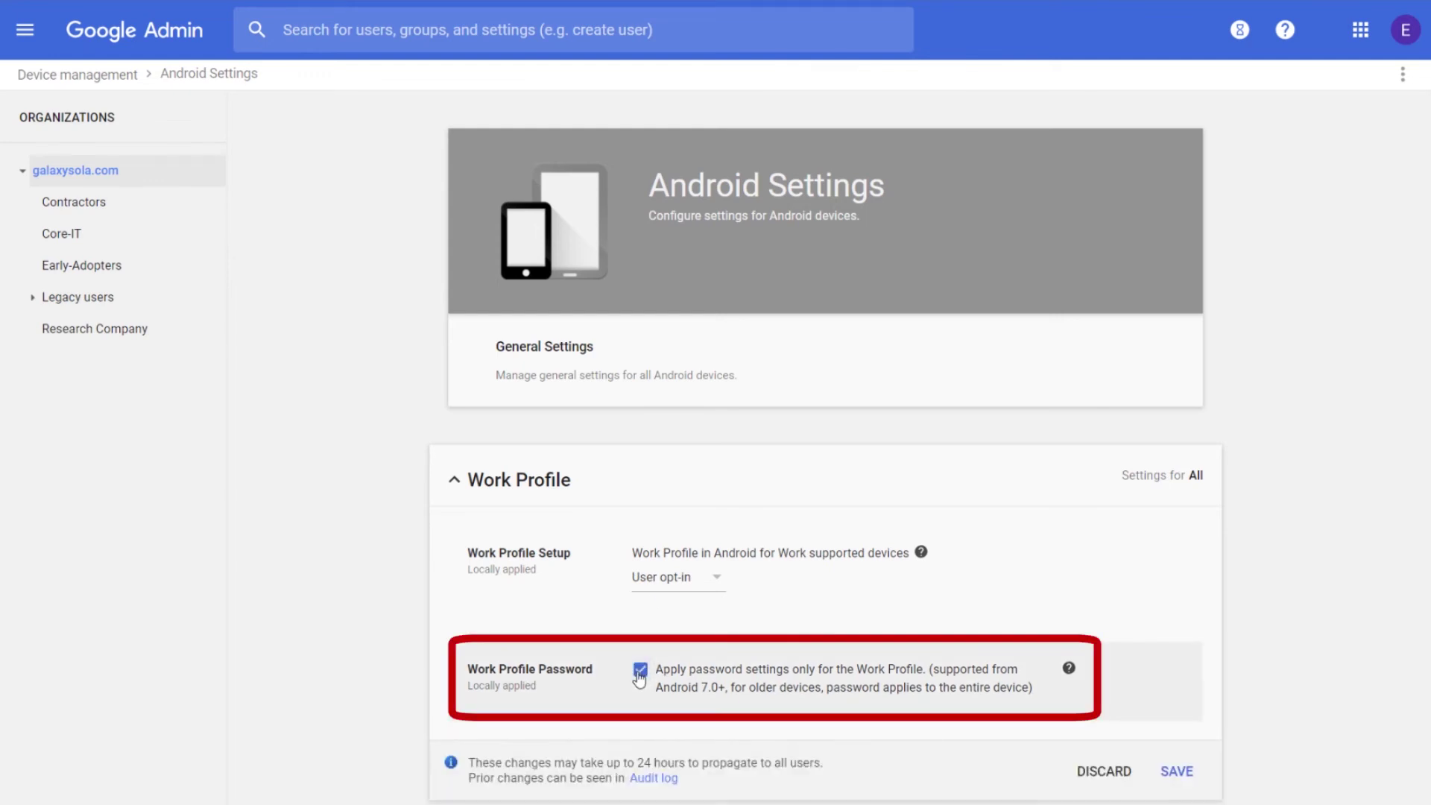